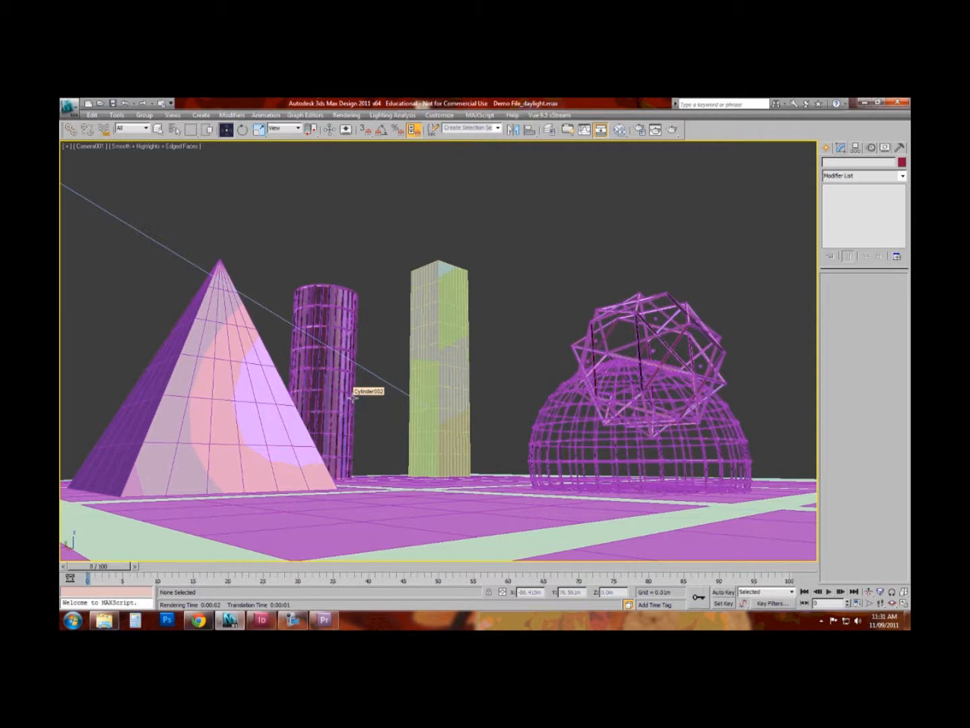
- Open the Slate Material Editor and look through the standard, mental ray and Autodesk Material Library categories in its browser
key(m)
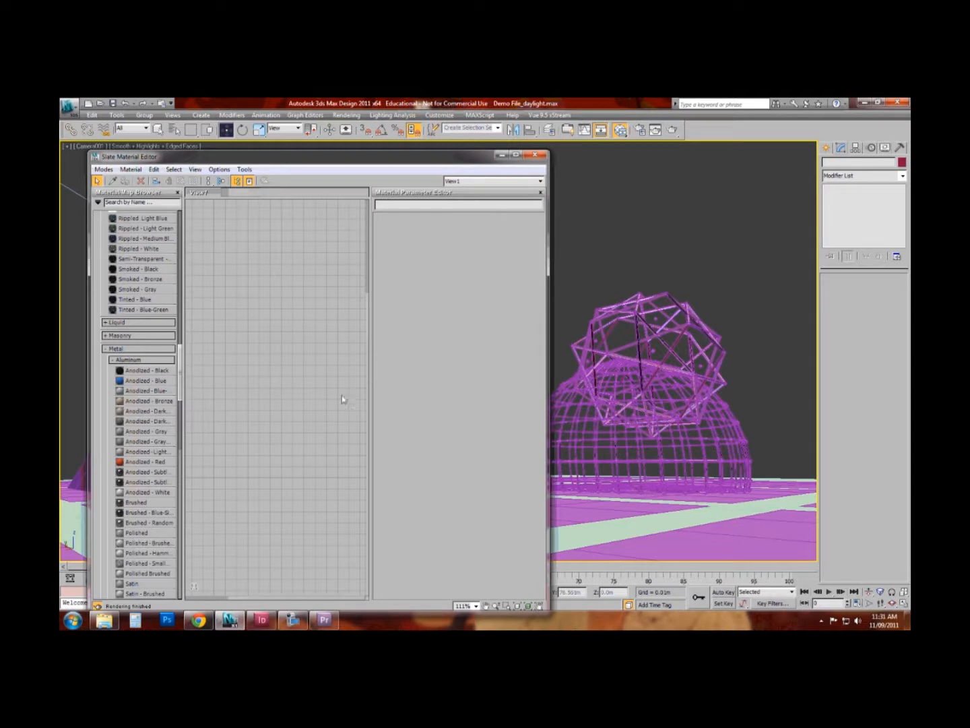
scroll(182, 378, up, 2)
drag(182, 379, 182, 251)
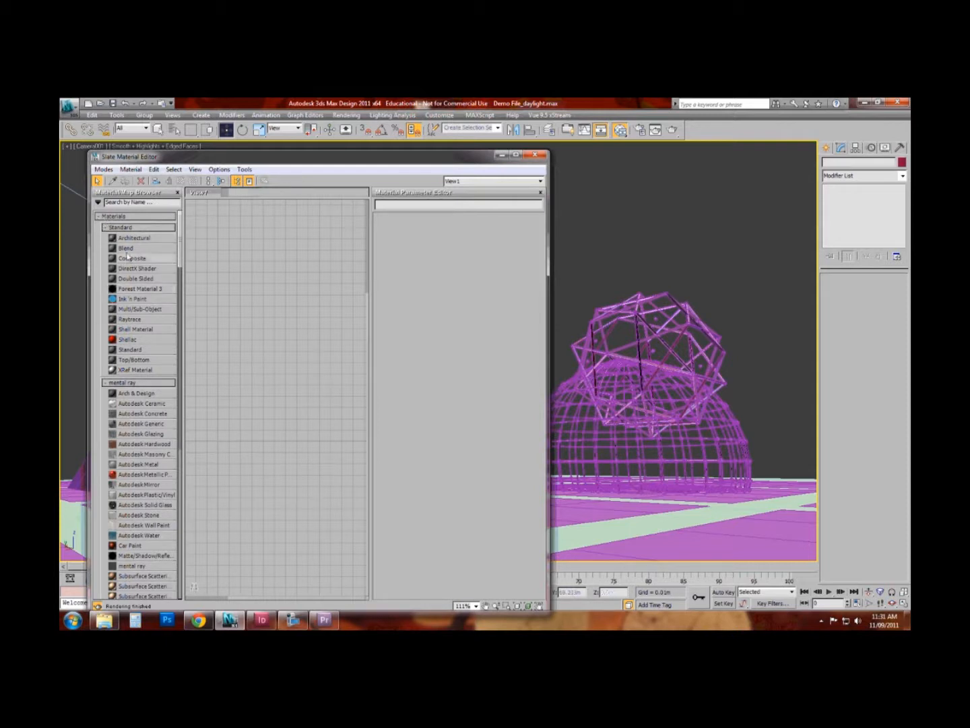
drag(248, 161, 251, 145)
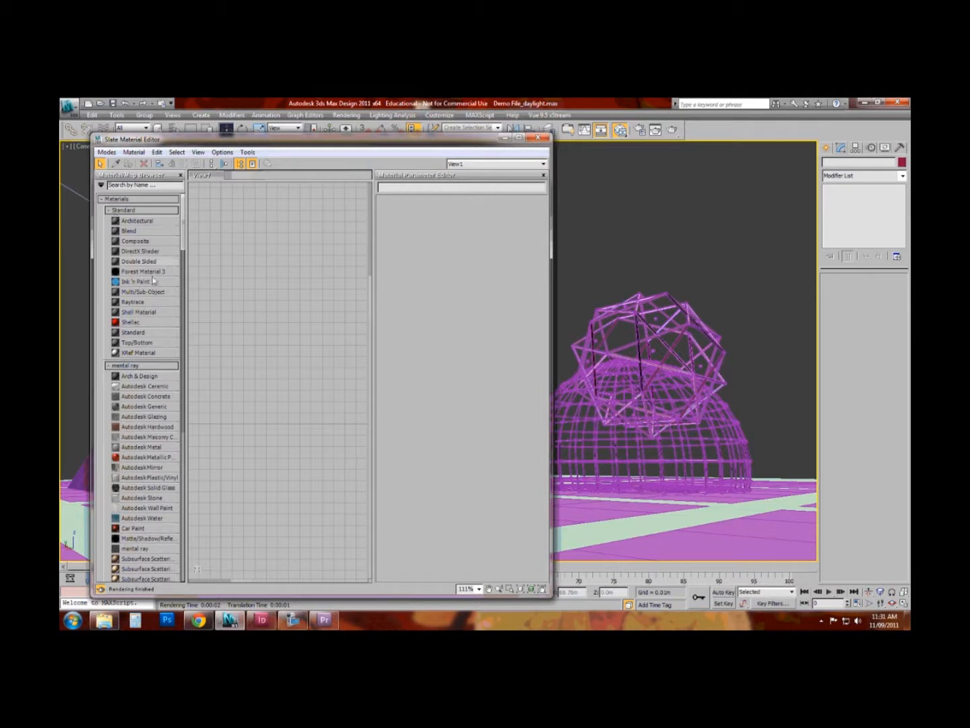
scroll(165, 259, down, 5)
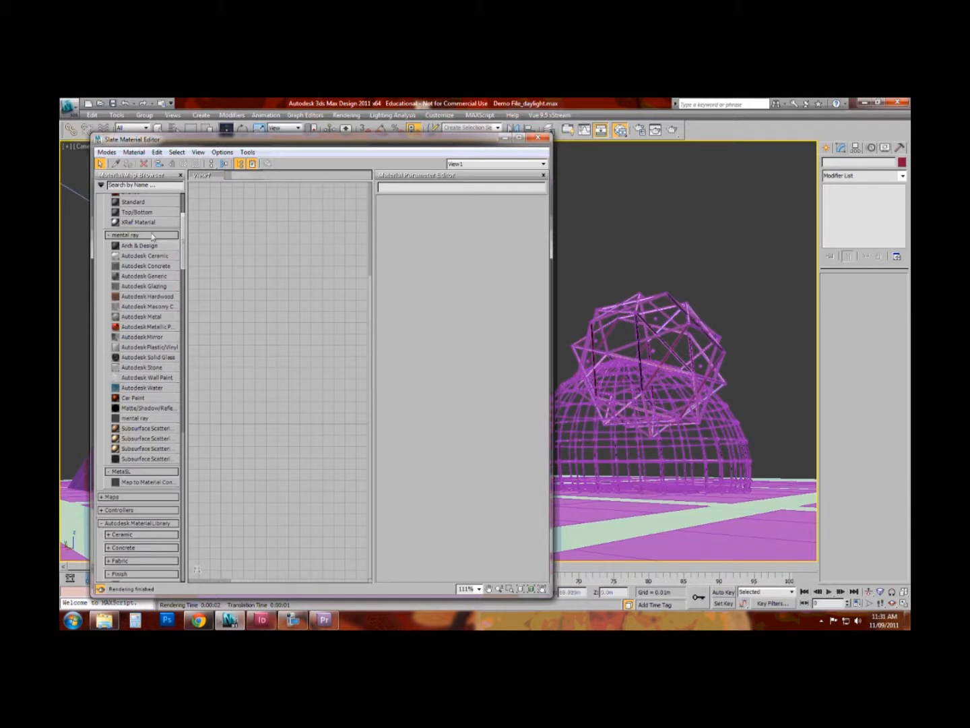
scroll(185, 258, down, 2)
scroll(185, 257, down, 4)
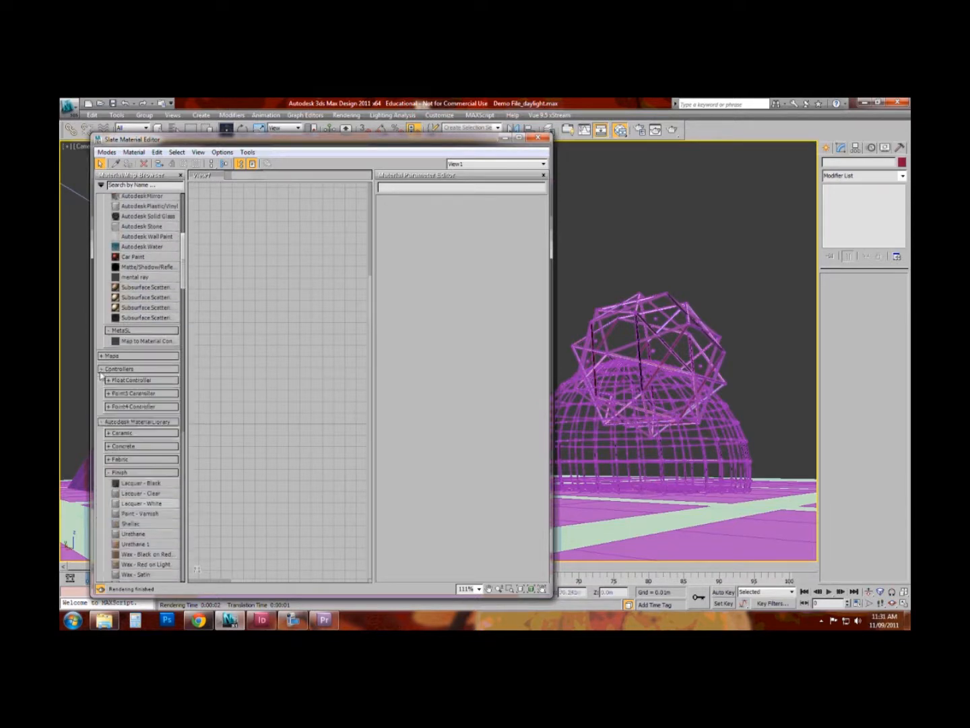
click(100, 355)
click(100, 357)
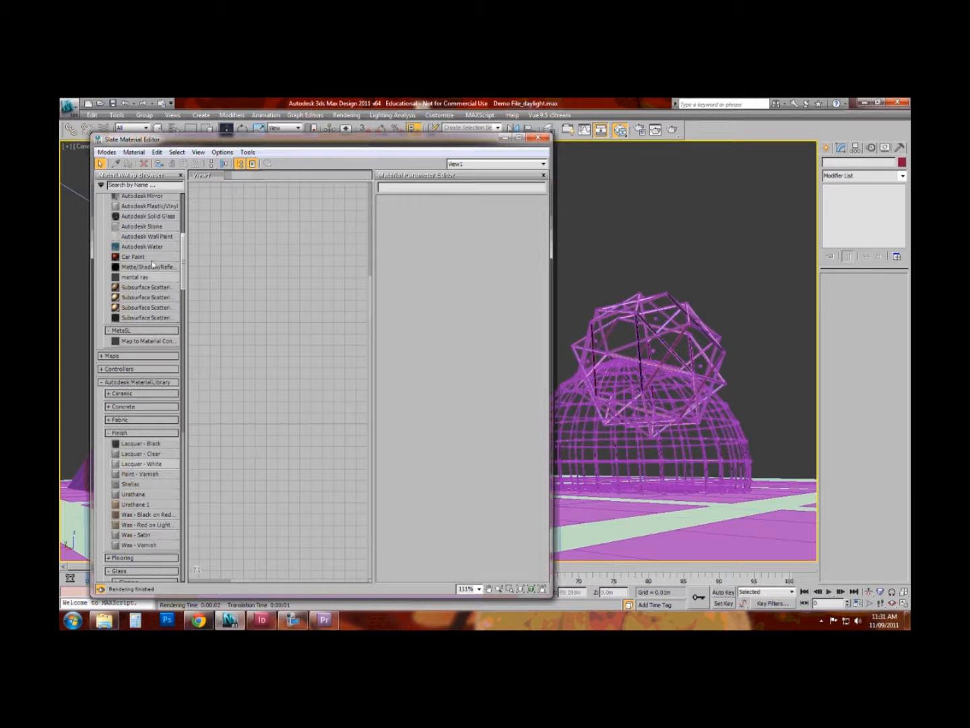
scroll(182, 251, down, 5)
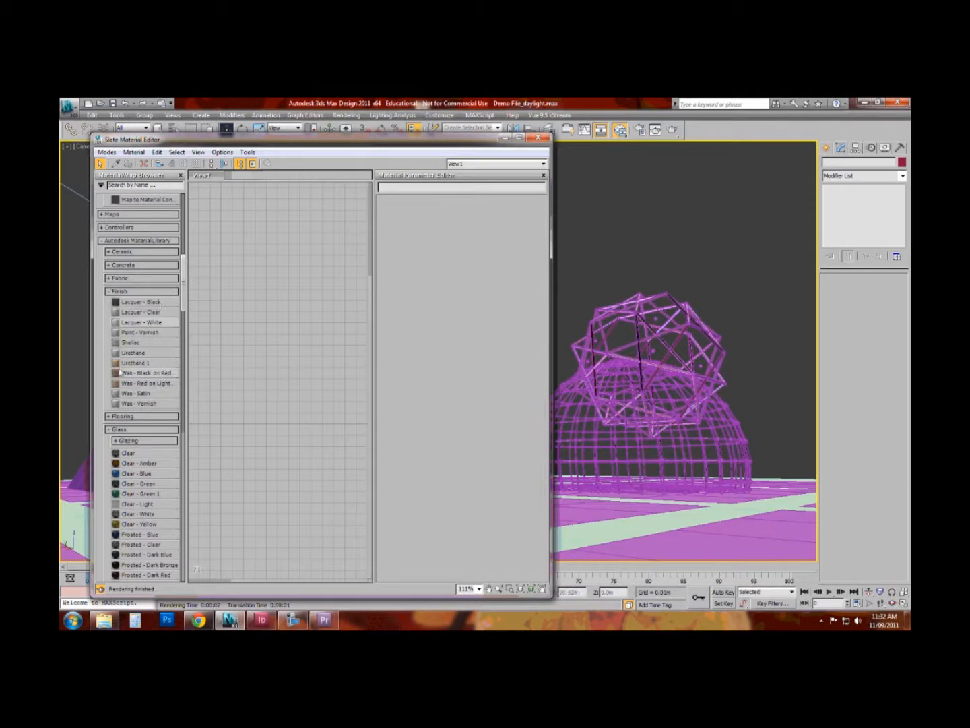
- Minimize the material editor, render the Camera001 view to check the scene's current look, and close the rendered frame
click(506, 137)
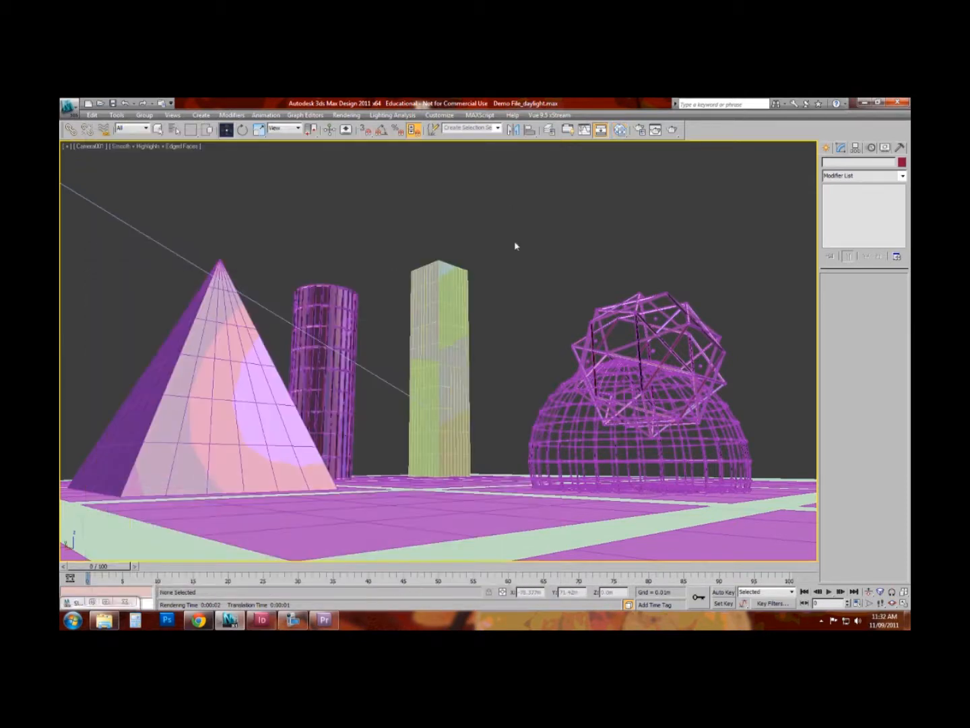
click(672, 130)
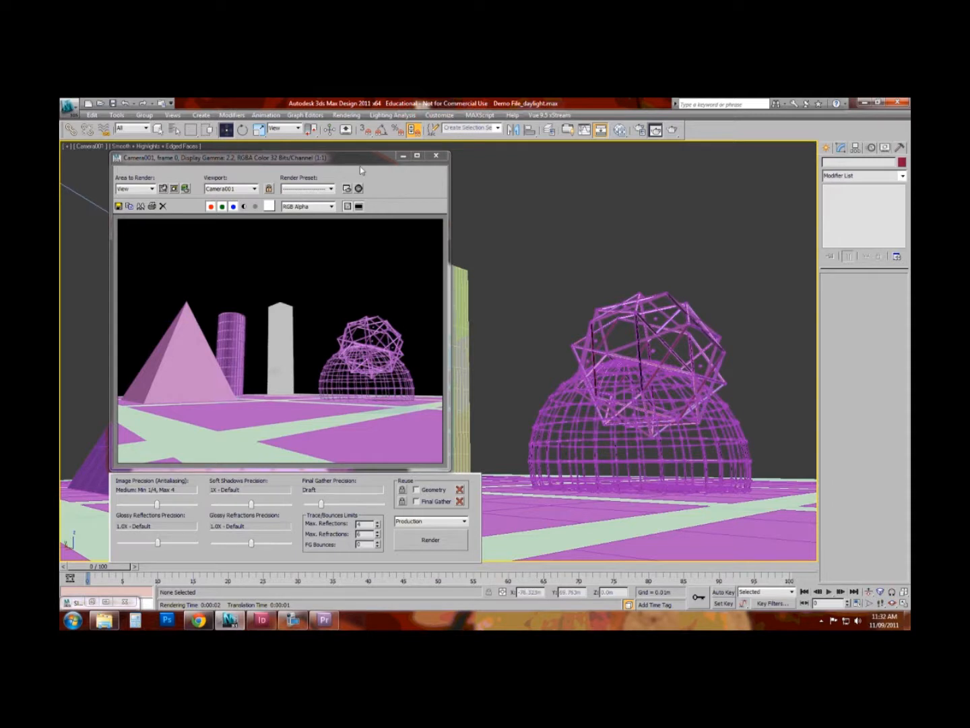
click(436, 156)
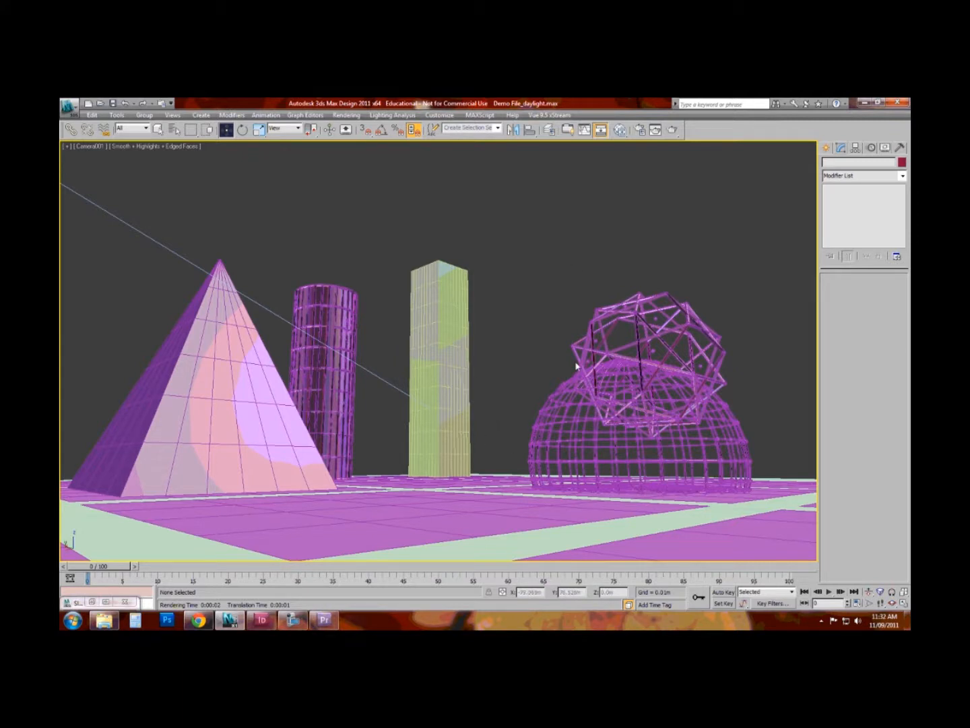
- Reopen the material editor and add the Wax - Satin material from the Autodesk library's Finish category to the node view
key(m)
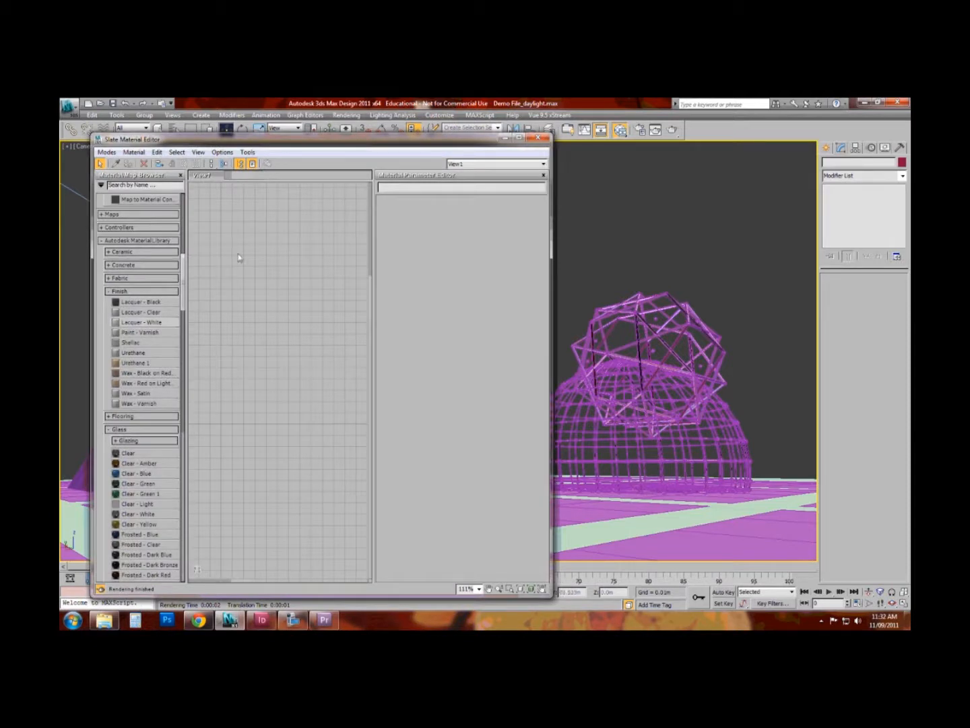
drag(183, 287, 176, 222)
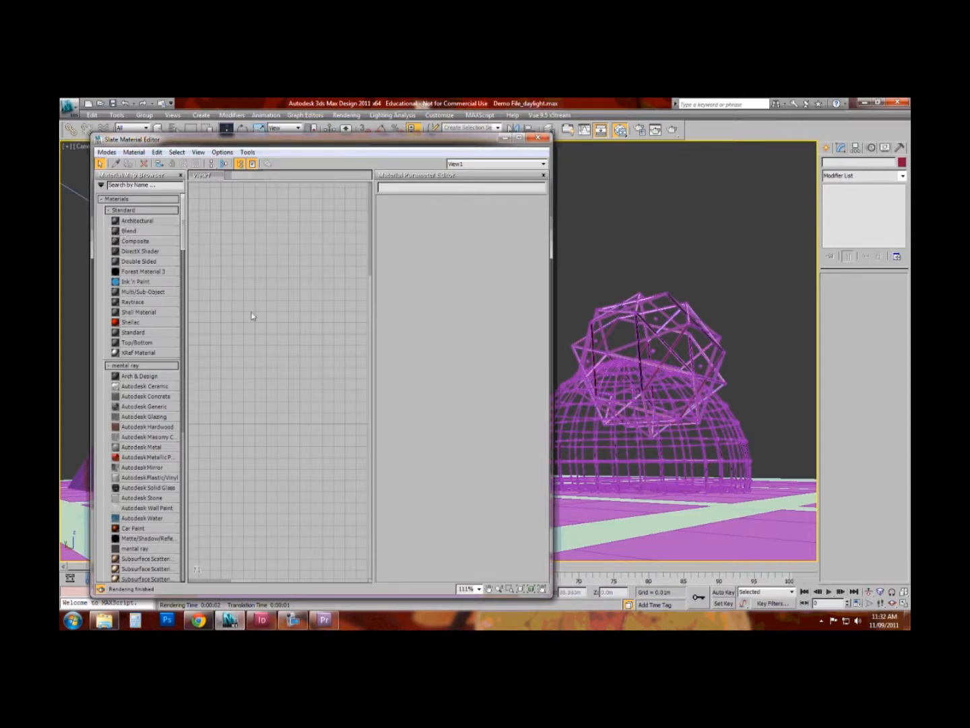
drag(183, 219, 195, 298)
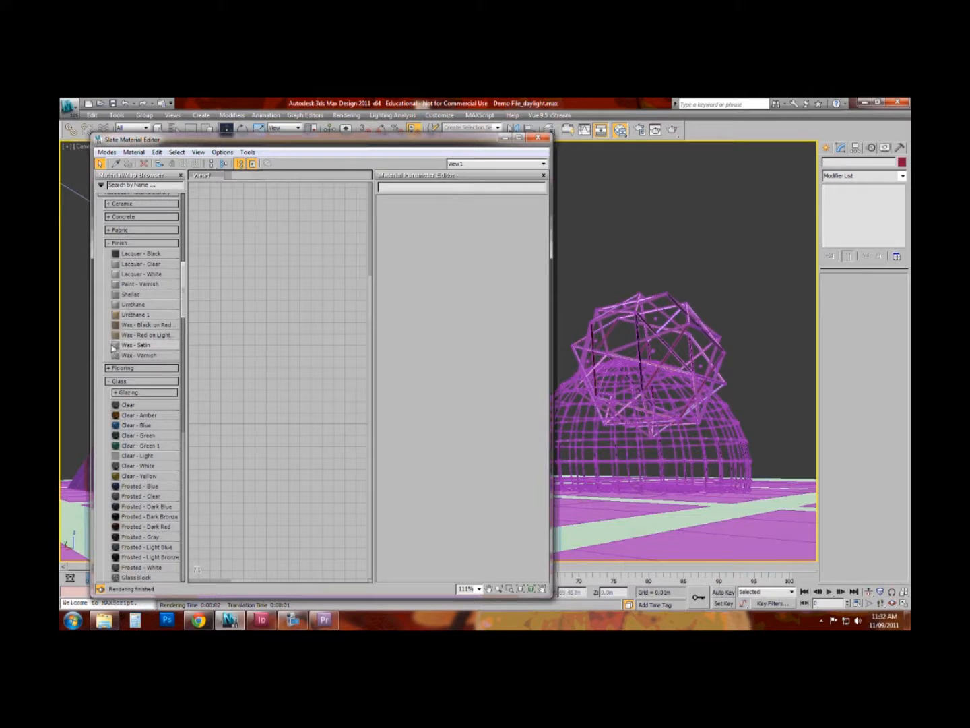
drag(116, 349, 305, 351)
drag(304, 351, 265, 342)
scroll(268, 357, up, 1)
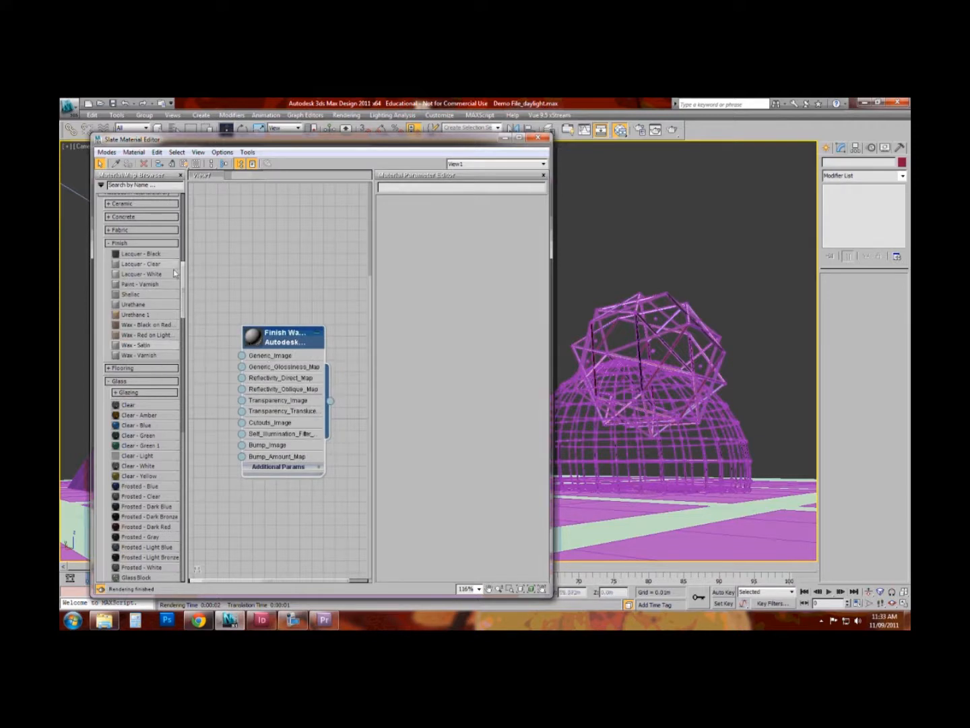
- Add a standard Architectural material to the node view and lay out all nodes automatically
drag(185, 286, 188, 219)
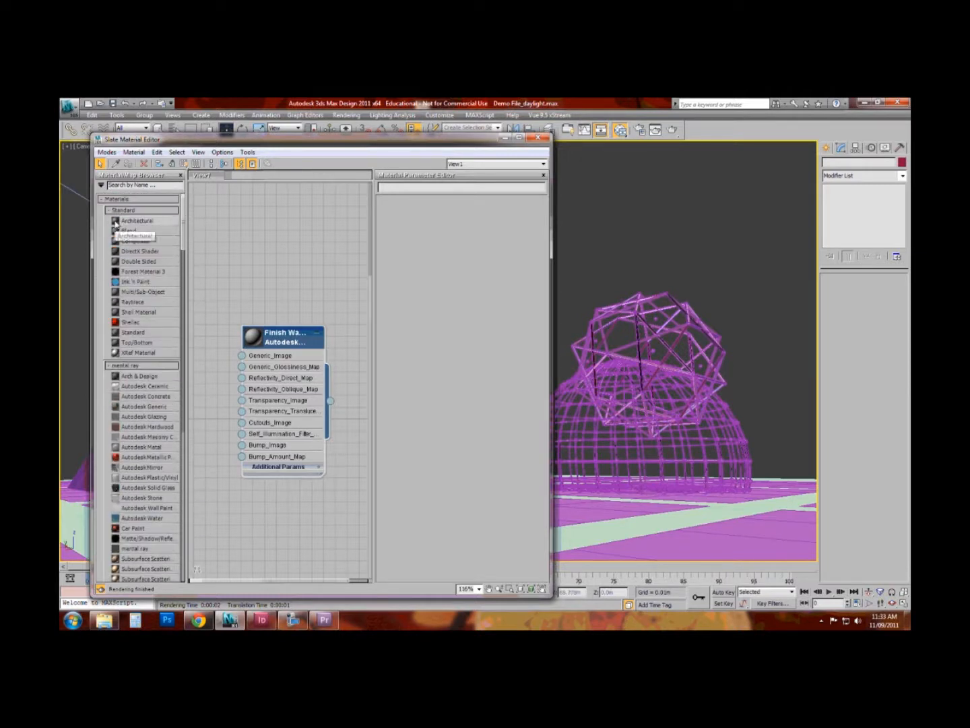
drag(115, 222, 289, 192)
scroll(291, 314, down, 3)
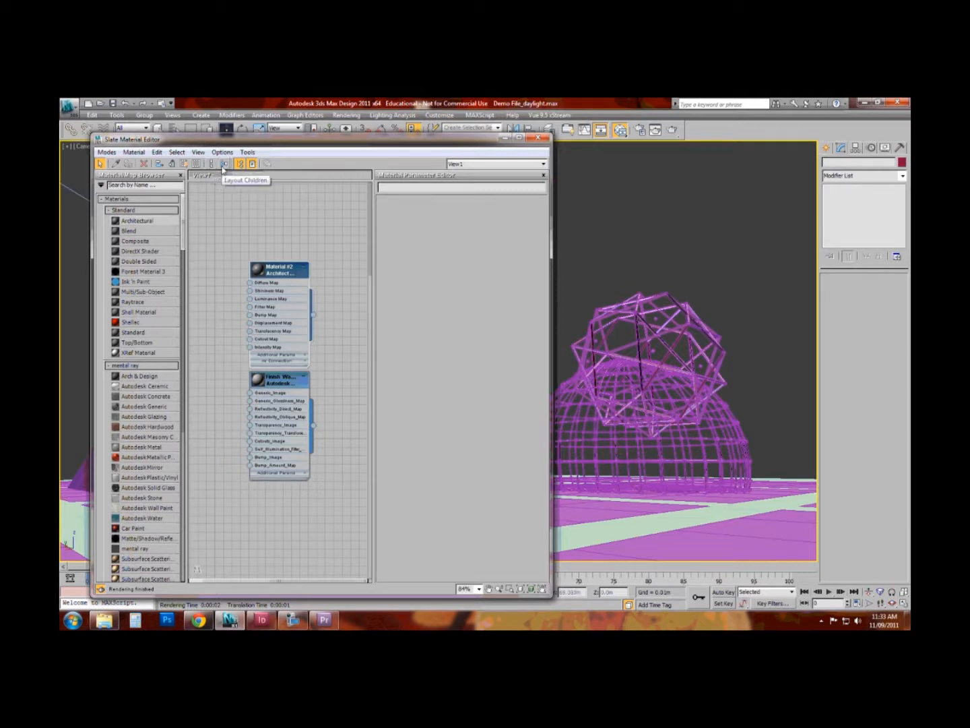
click(211, 169)
middle_drag(281, 482, 268, 425)
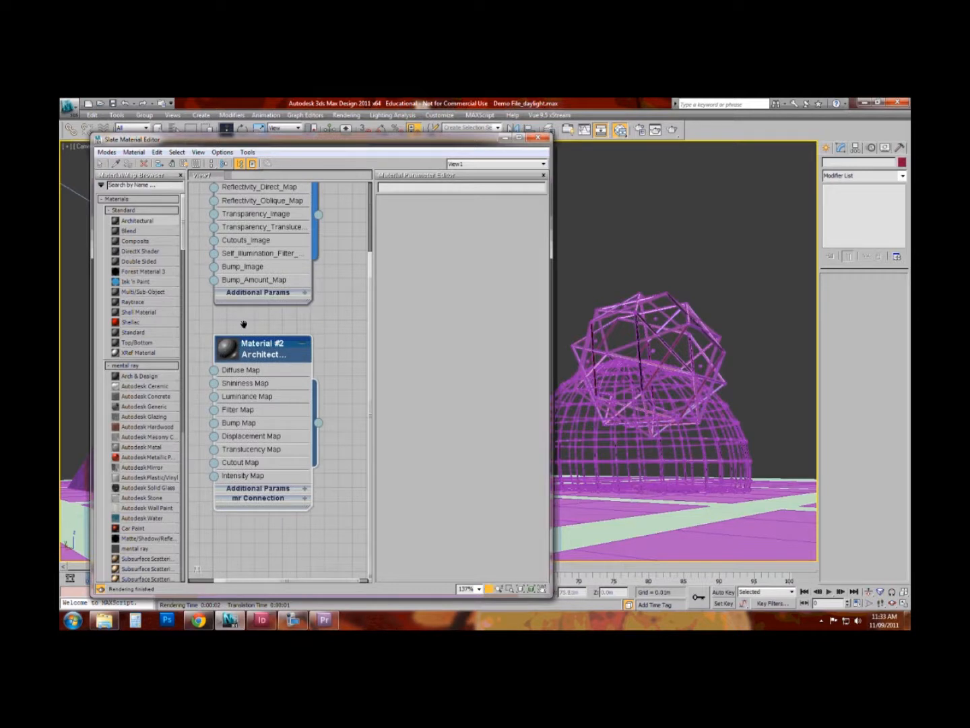
middle_drag(243, 325, 255, 462)
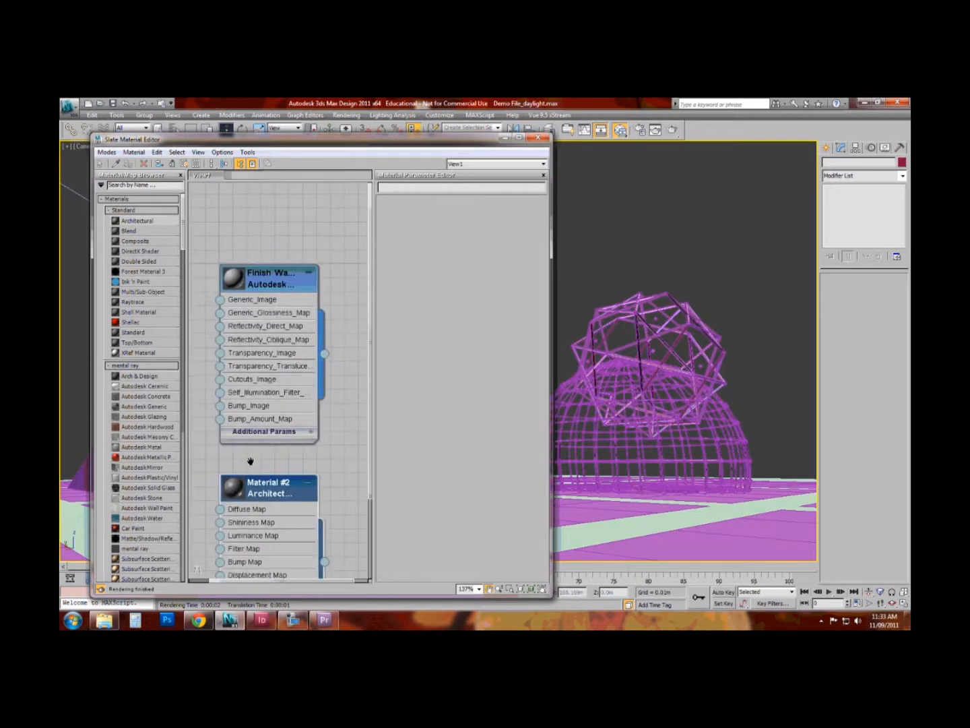
- Enlarge the Finish Wax - Satin node's preview, shift the node upward, and show the material's parameters
click(235, 281)
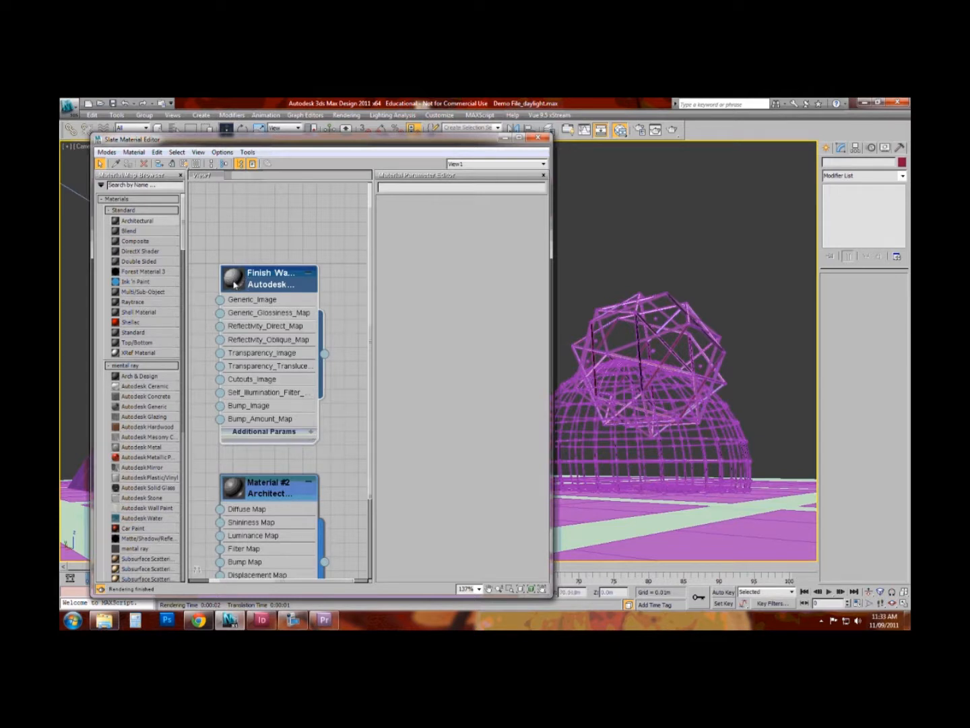
double_click(235, 282)
drag(259, 283, 271, 214)
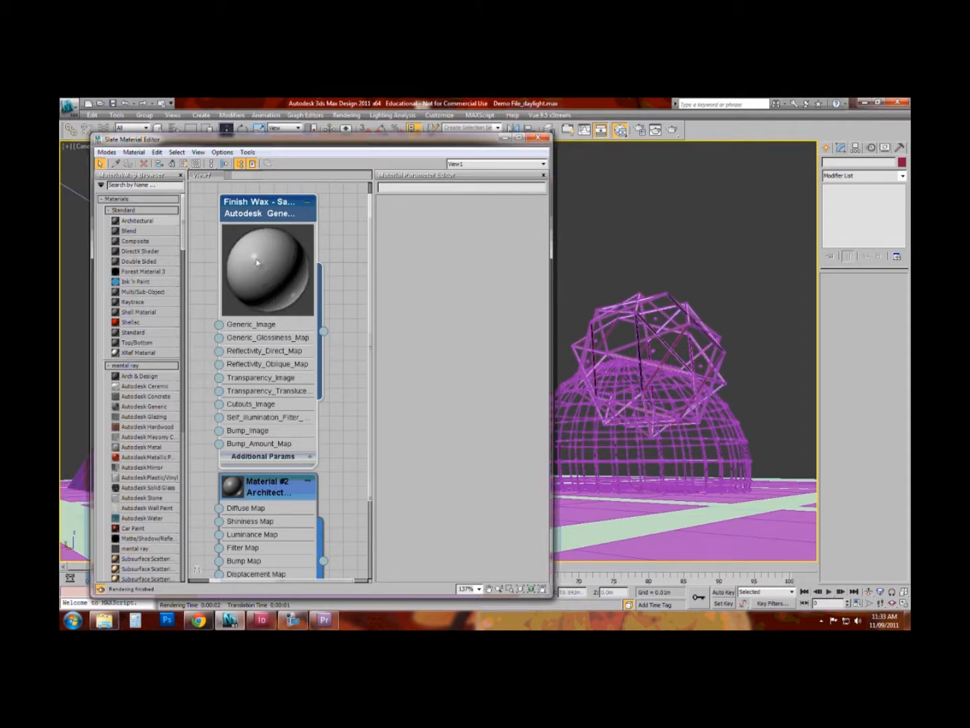
drag(257, 216, 258, 203)
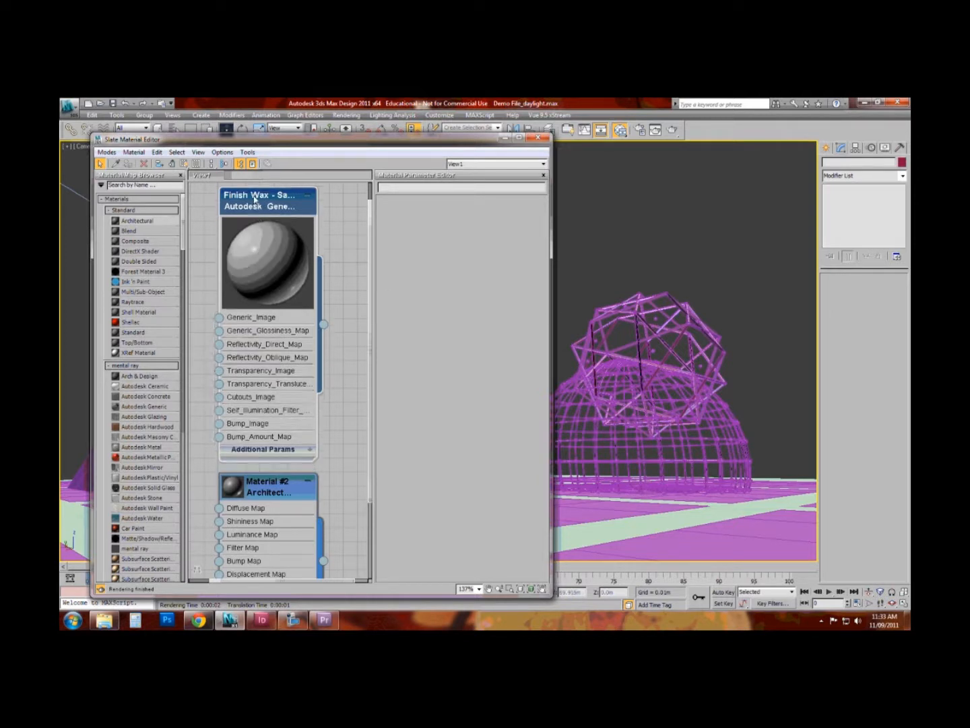
scroll(295, 276, down, 1)
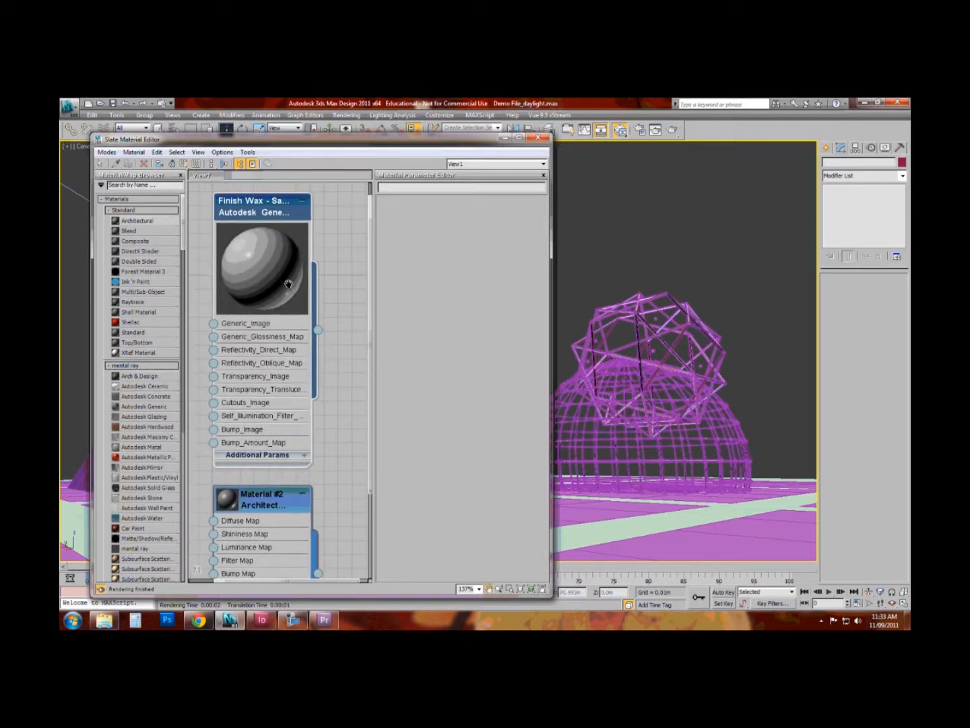
double_click(284, 217)
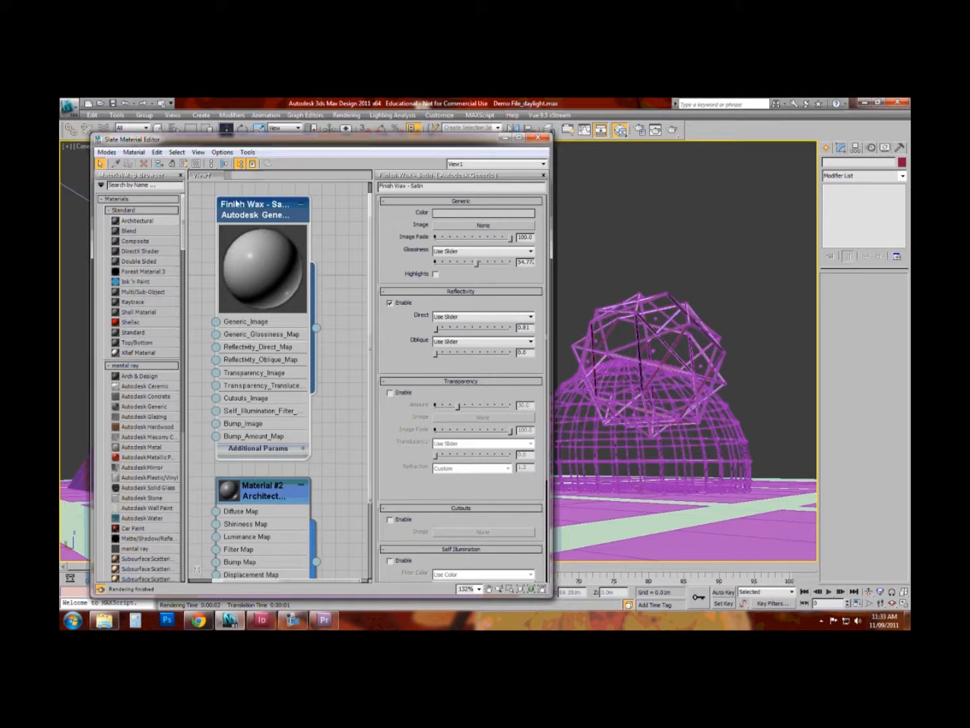
- Set the Wax - Satin material's generic color to a light gray with saturation 0 and value 0.928
click(484, 213)
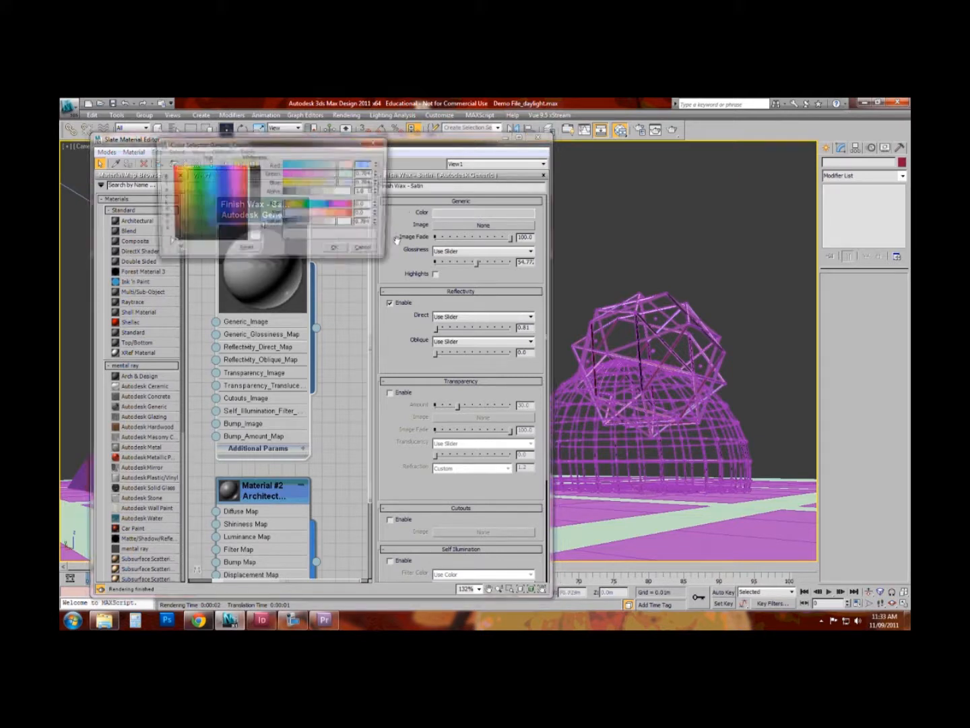
drag(263, 228, 263, 239)
drag(269, 142, 549, 215)
mouse_move(482, 270)
mouse_down()
mouse_move(465, 257)
mouse_move(469, 270)
mouse_move(479, 245)
mouse_up()
drag(543, 310, 542, 262)
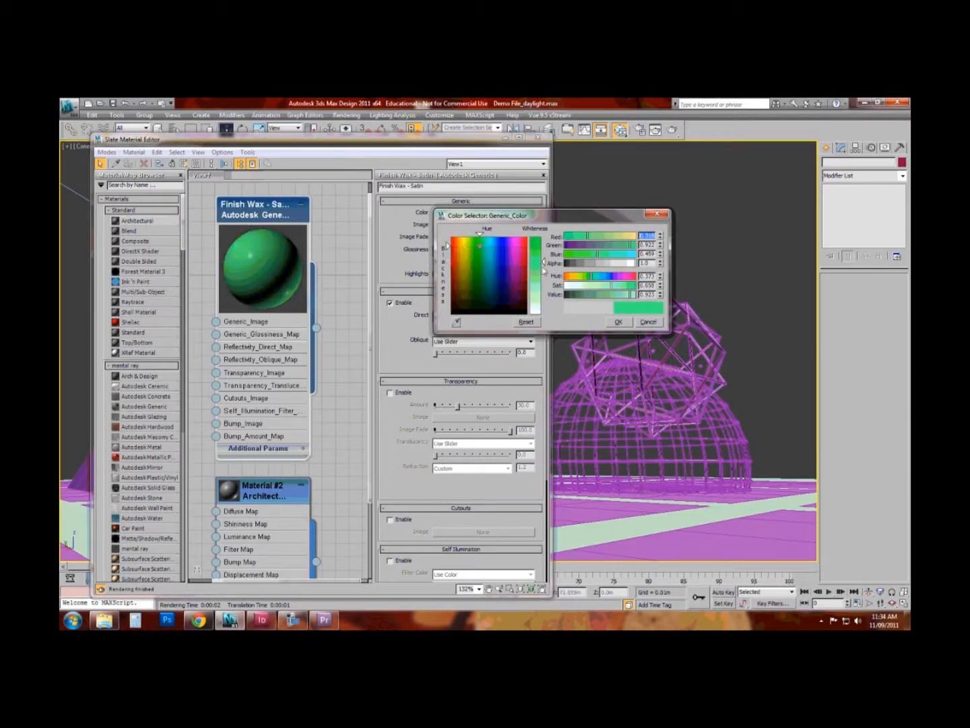
drag(543, 263, 543, 308)
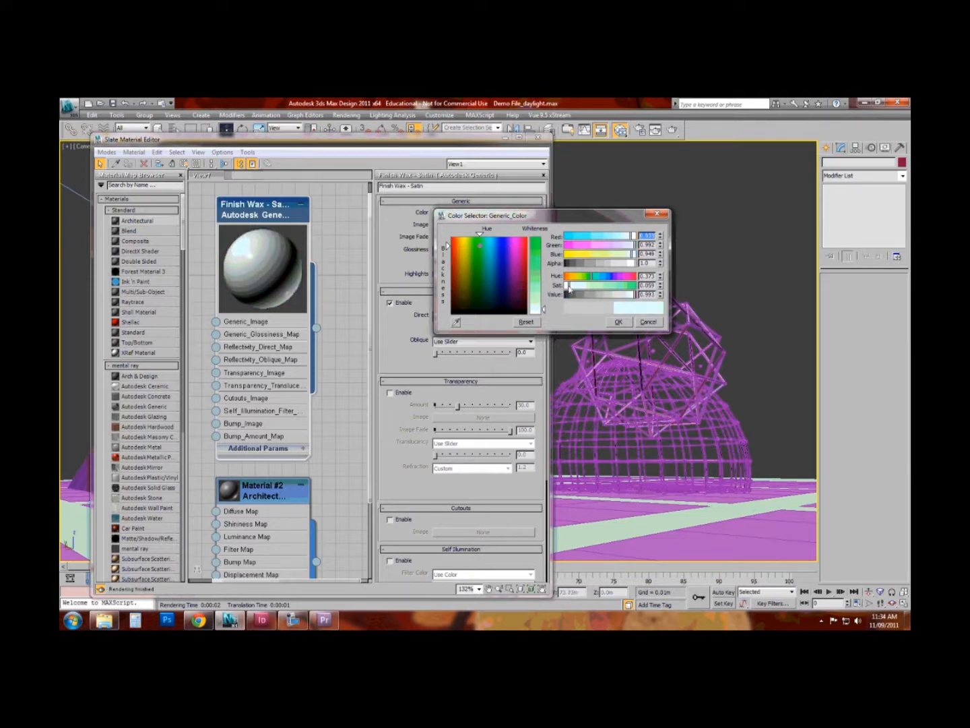
drag(568, 288, 564, 287)
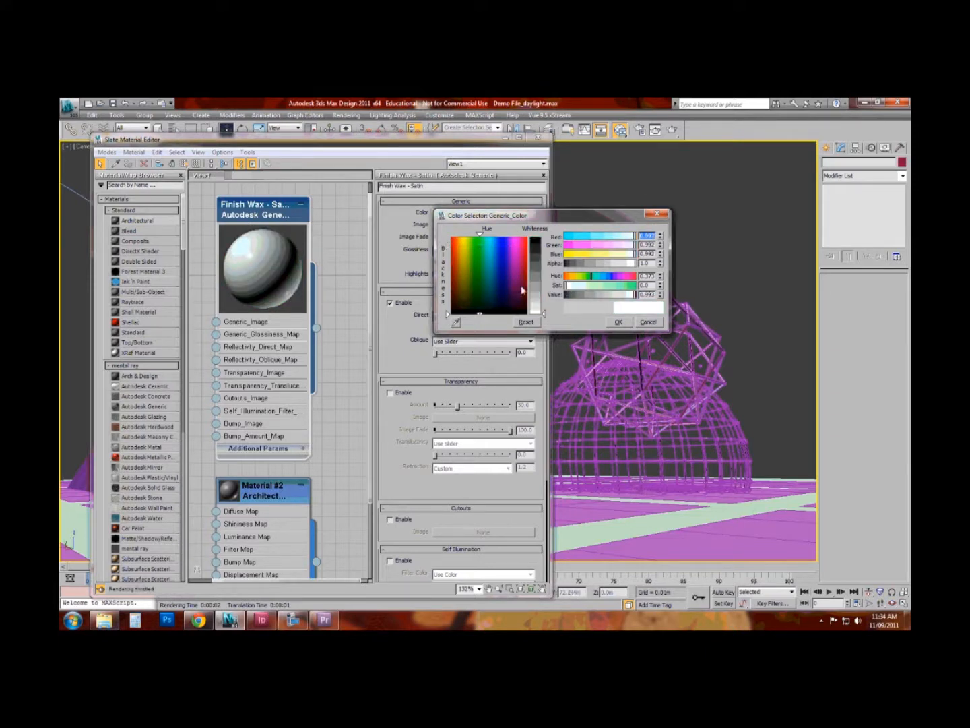
right_click(659, 295)
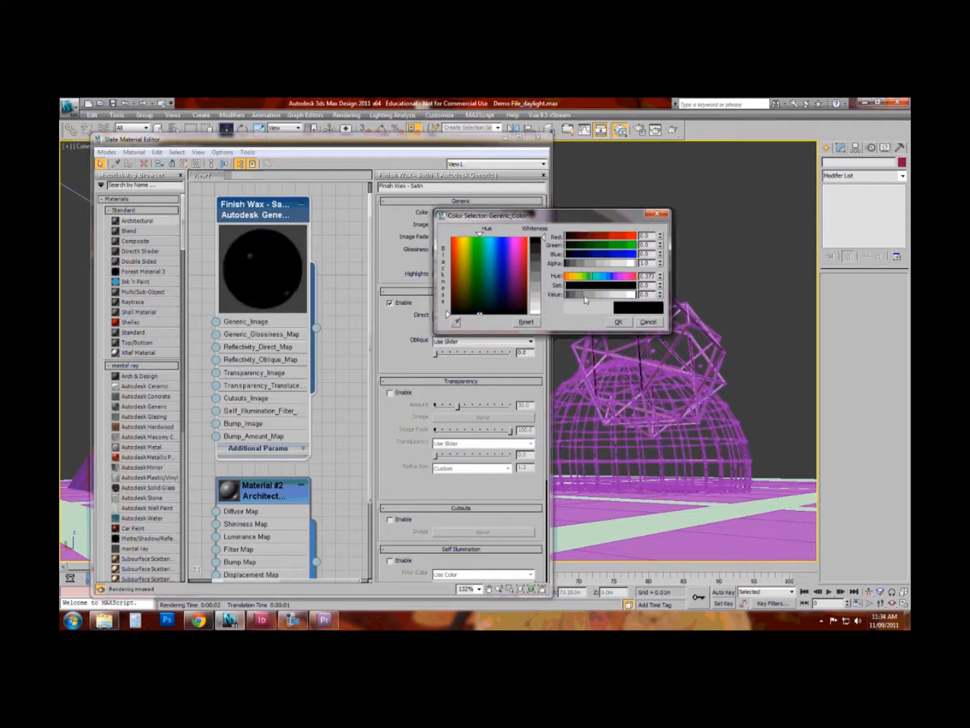
drag(566, 296, 630, 301)
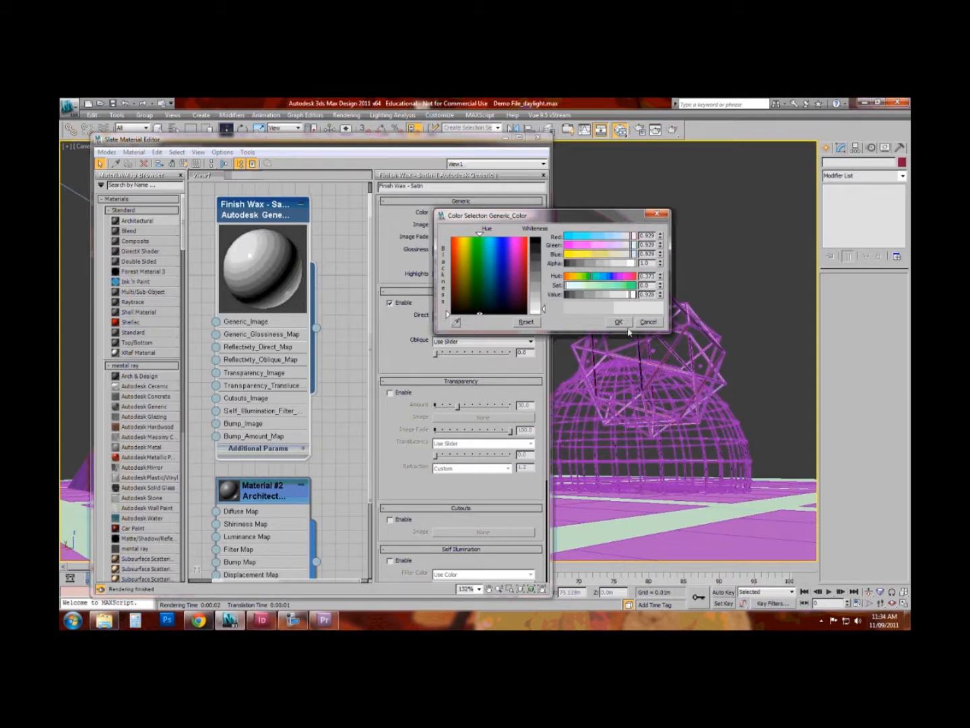
click(618, 321)
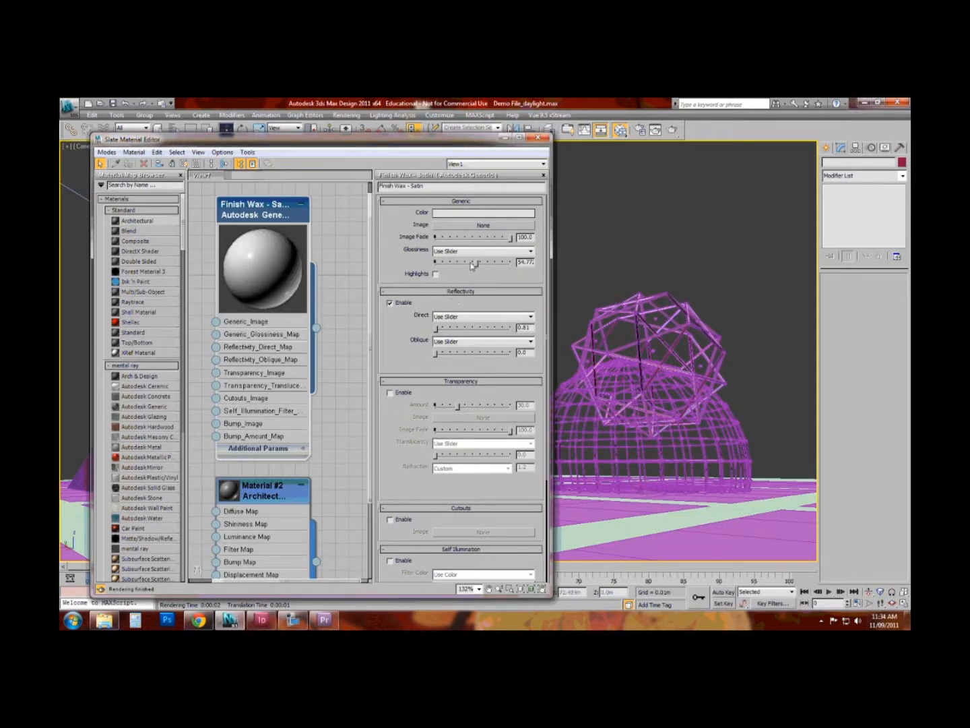
- Try transparency on the Wax - Satin material with an amount of about 42, and disable it again
scroll(440, 303, down, 1)
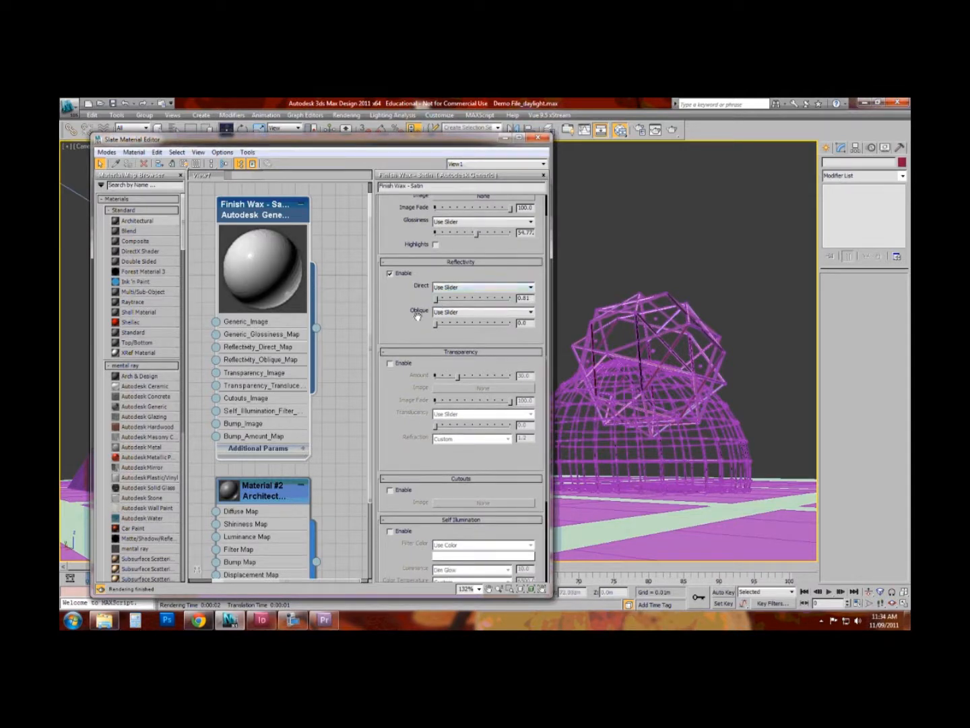
click(389, 364)
drag(457, 376, 467, 383)
click(390, 363)
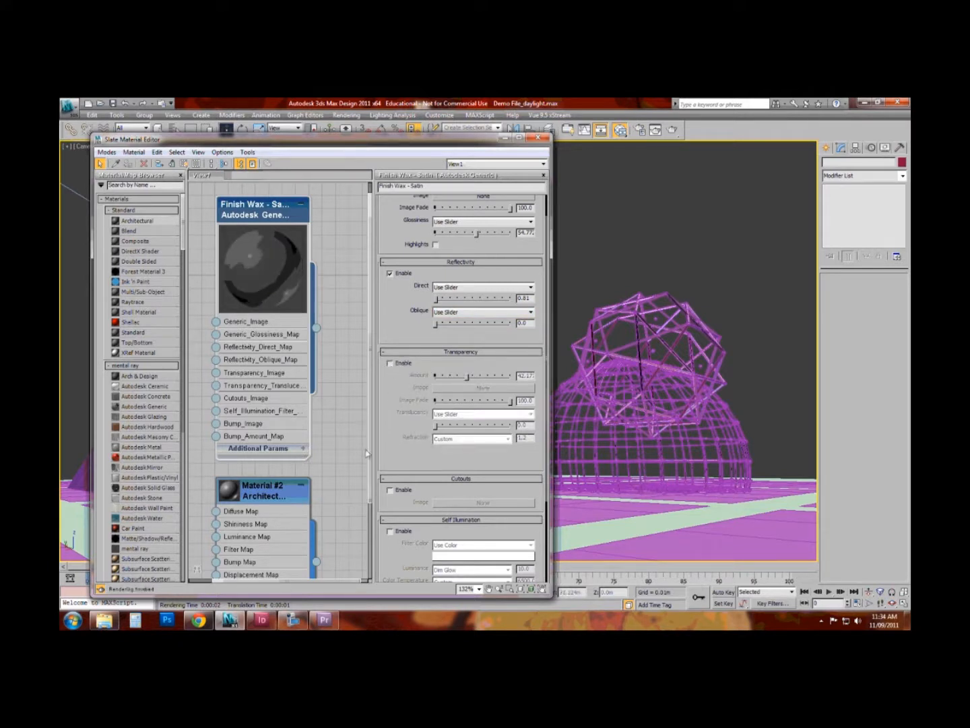
- Enlarge the Architectural material node's preview and show that material's parameters
click(330, 455)
scroll(320, 446, down, 1)
middle_drag(241, 507, 255, 332)
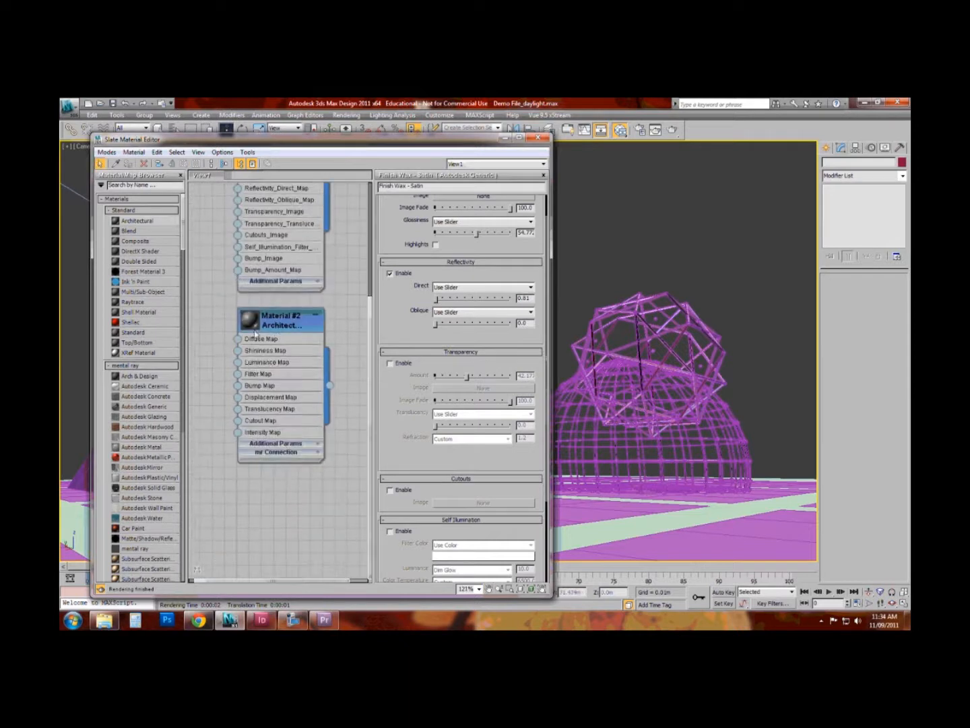
double_click(251, 321)
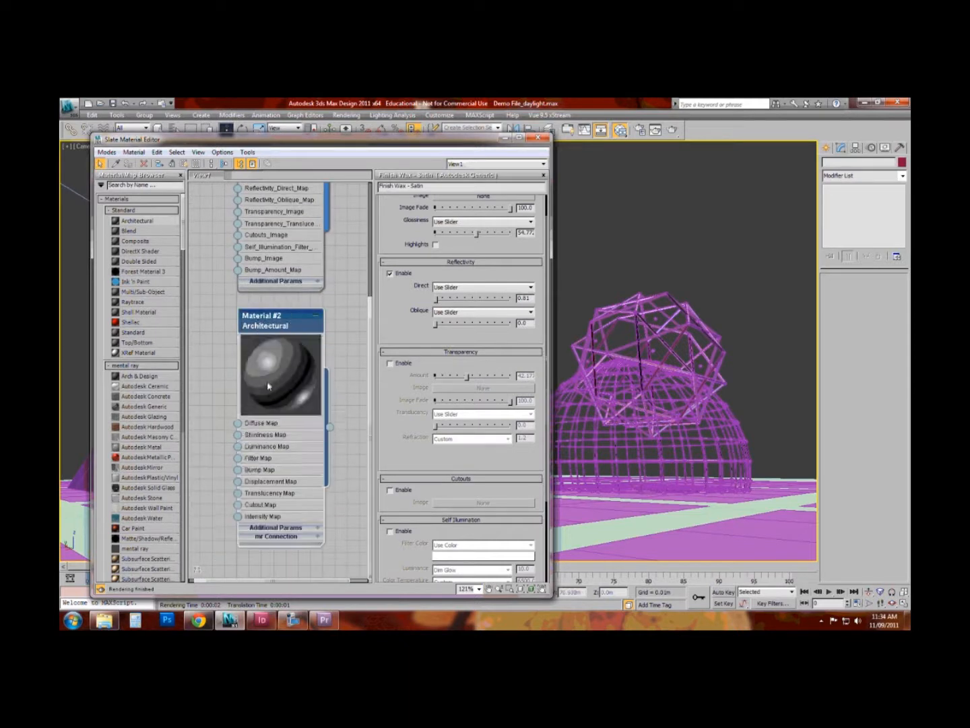
double_click(302, 325)
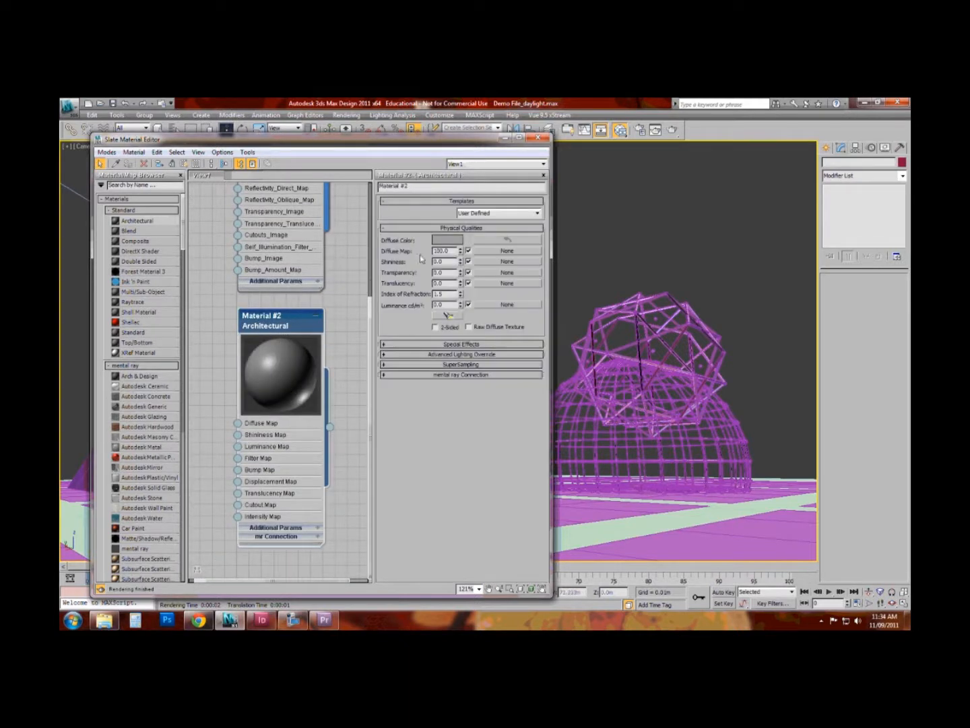
- Review the templates available for the Architectural material without choosing one
click(479, 214)
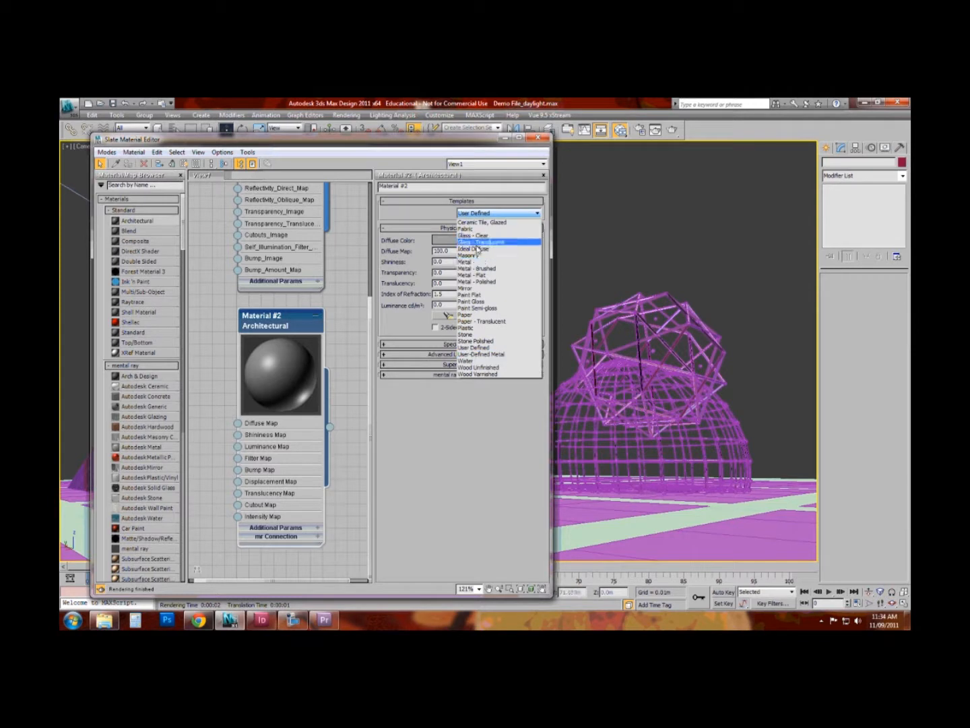
click(400, 325)
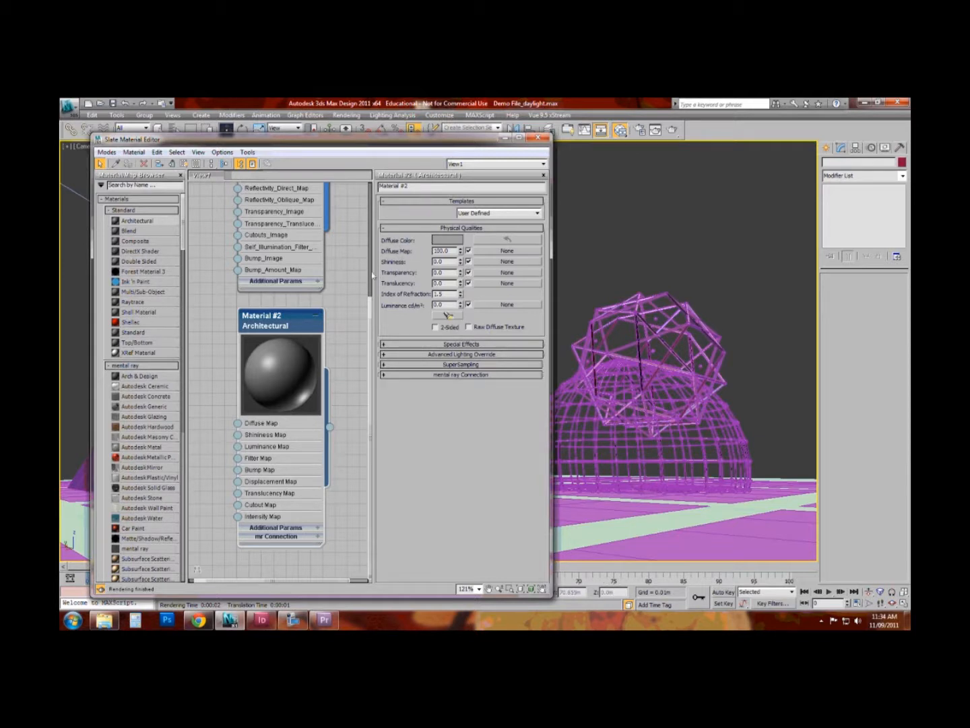
middle_drag(252, 401, 234, 348)
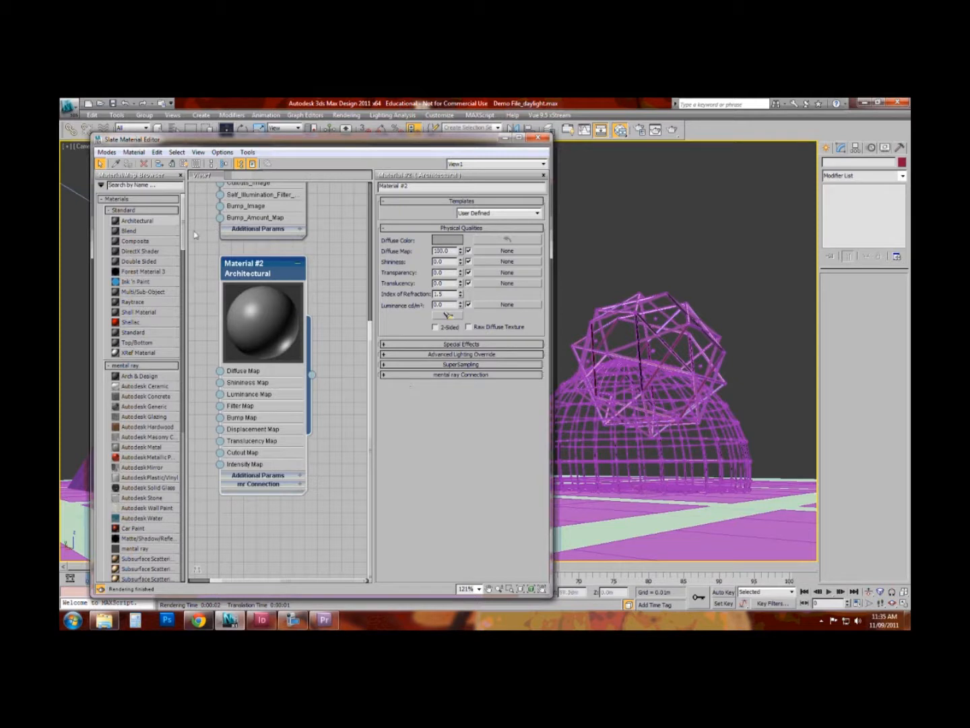
- Add a brick material from the library's Masonry Brick category below the Architectural node and enlarge its preview
scroll(182, 235, down, 20)
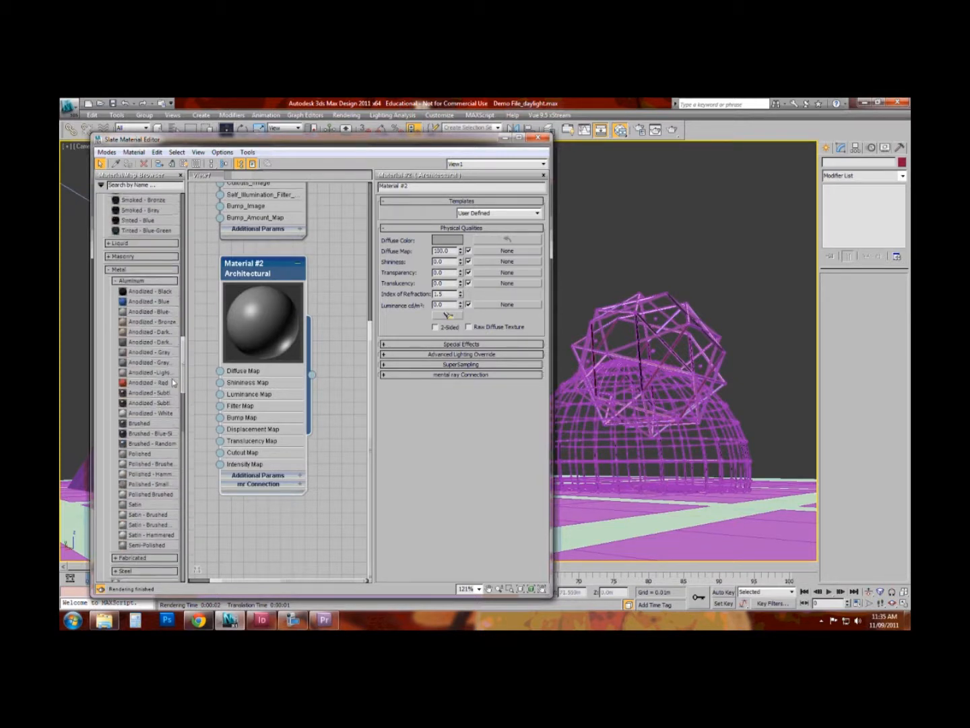
click(109, 242)
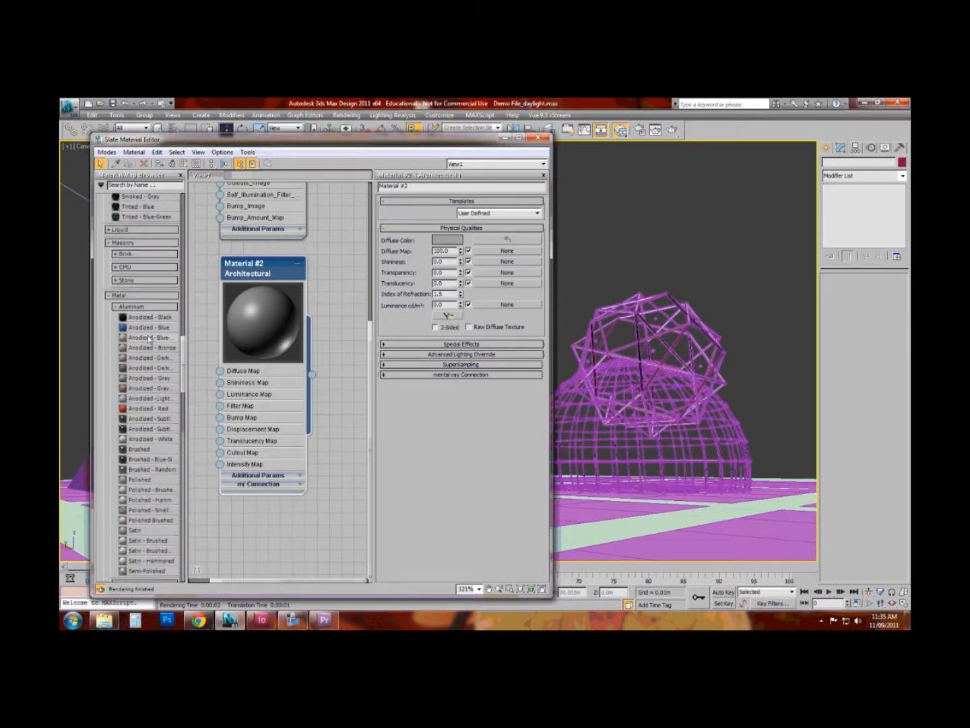
click(115, 254)
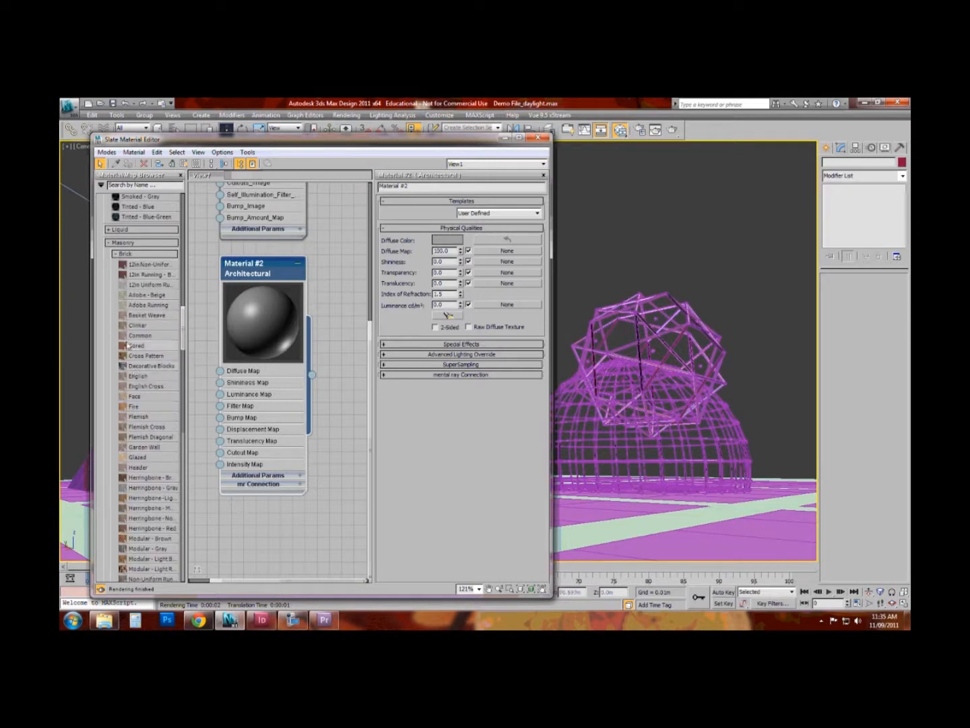
drag(126, 340, 275, 550)
middle_drag(275, 548, 330, 376)
double_click(285, 359)
scroll(306, 415, up, 5)
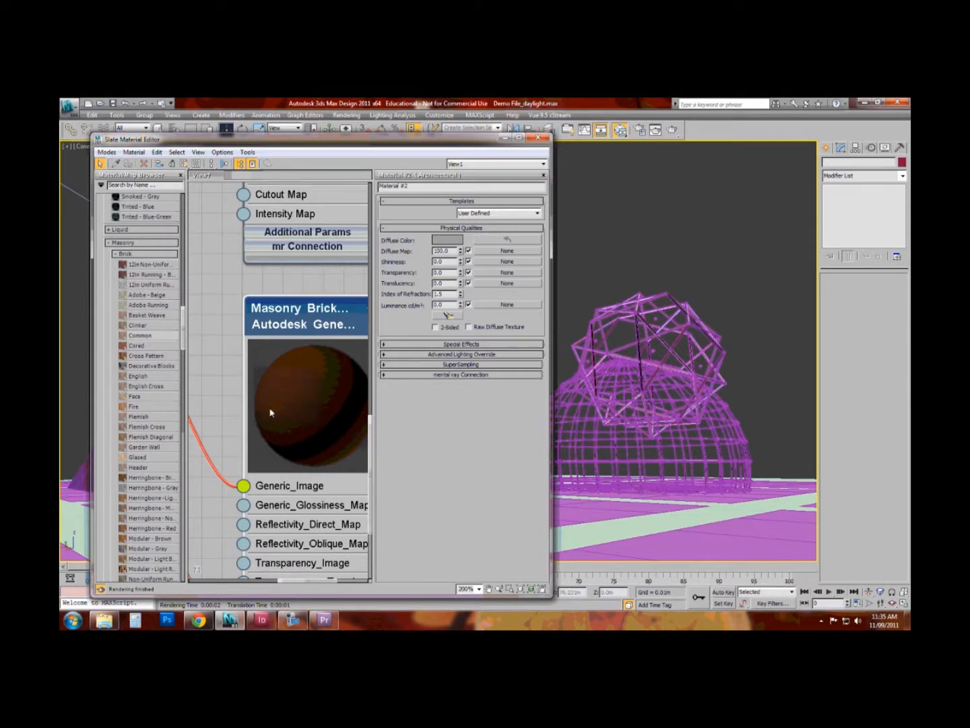
- Enlarge the preview of the brick bitmap node wired to Generic_Image and shift that node upward, clear of the bump map node
middle_drag(270, 445, 337, 382)
scroll(310, 394, down, 1)
scroll(258, 376, down, 1)
middle_drag(258, 377, 282, 377)
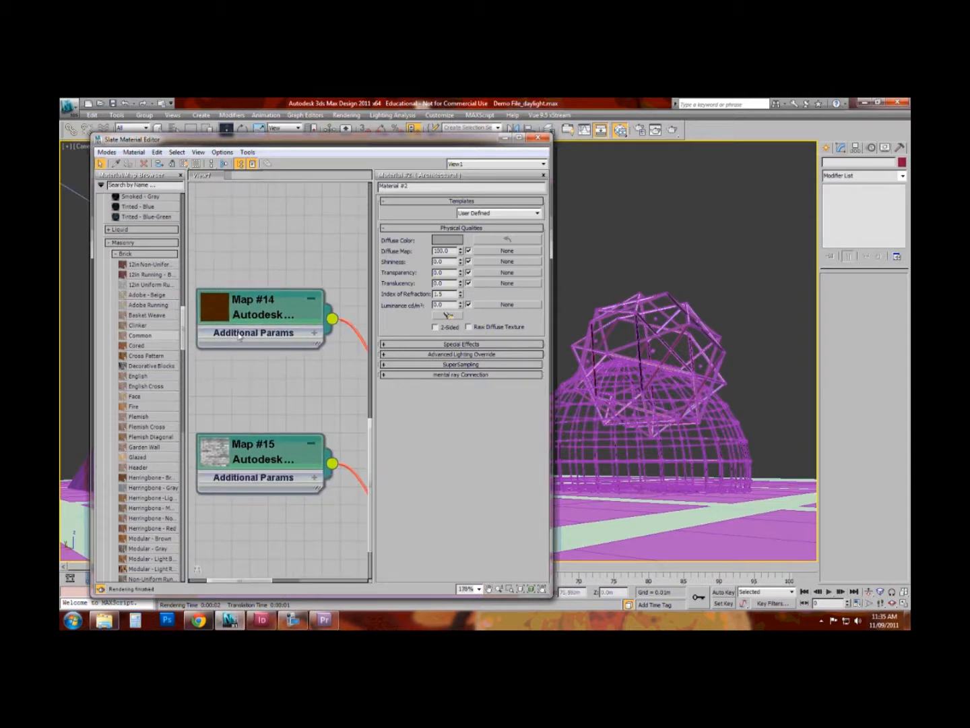
double_click(215, 310)
drag(272, 318, 287, 271)
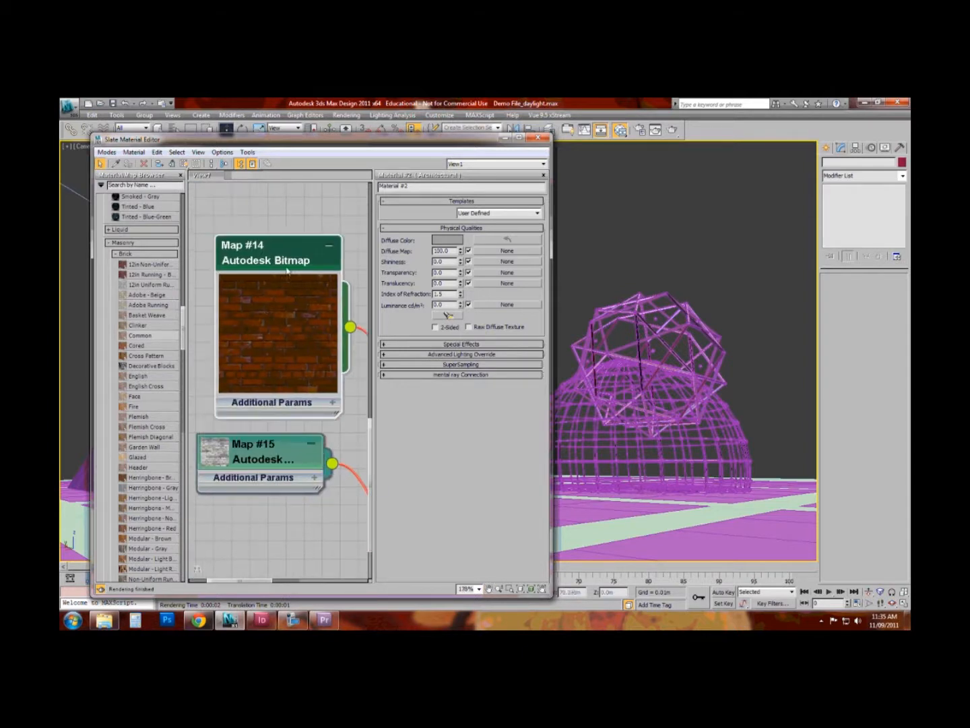
middle_drag(284, 400, 191, 401)
scroll(192, 401, down, 1)
middle_drag(307, 365, 281, 349)
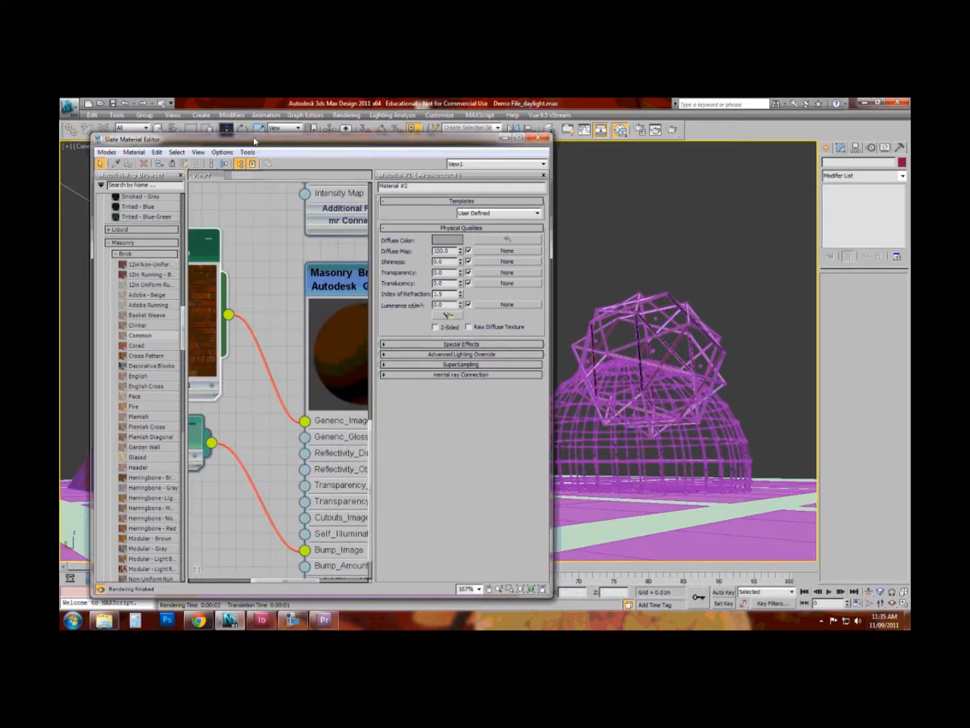
- Lay out all nodes in the view, and delete the Masonry Brick material together with its two bitmap nodes
click(213, 163)
click(319, 193)
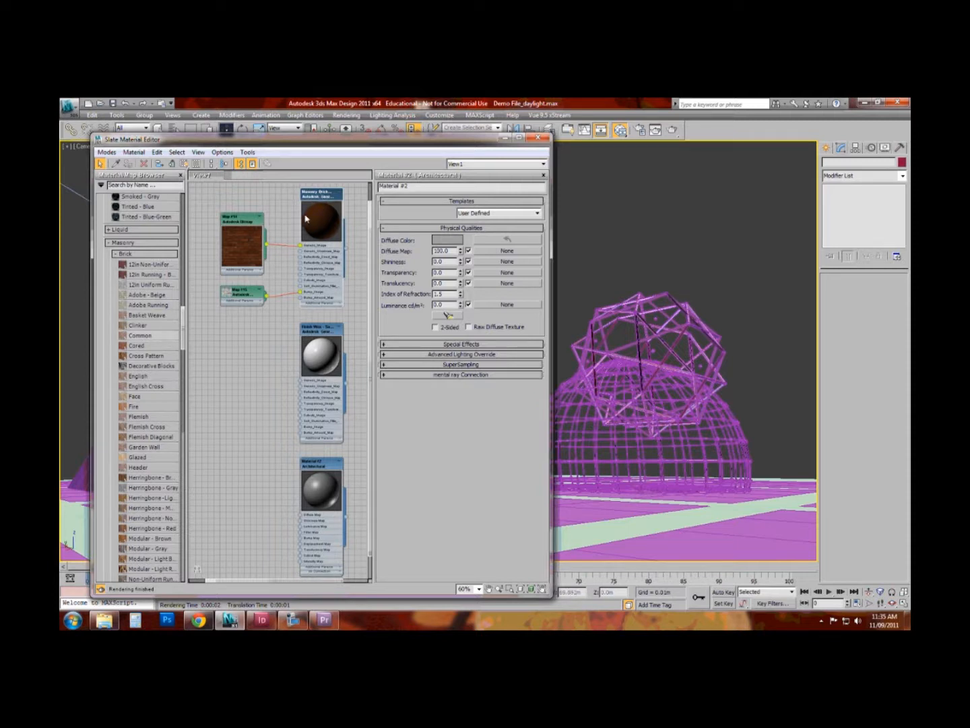
key(Delete)
drag(287, 225, 236, 310)
key(Delete)
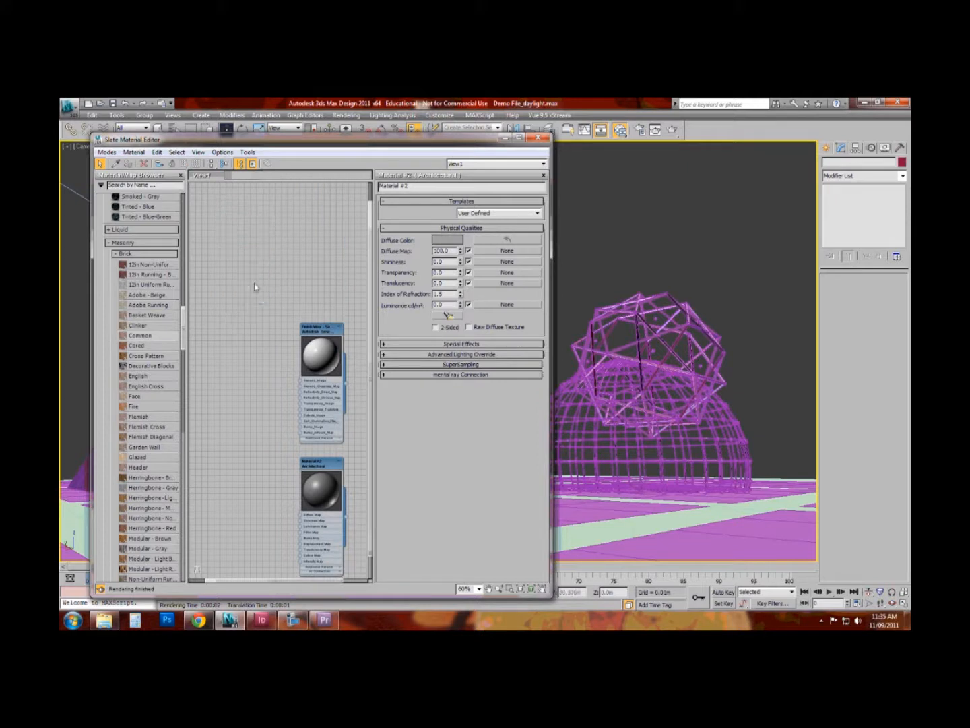
middle_drag(312, 304, 279, 270)
scroll(322, 386, up, 8)
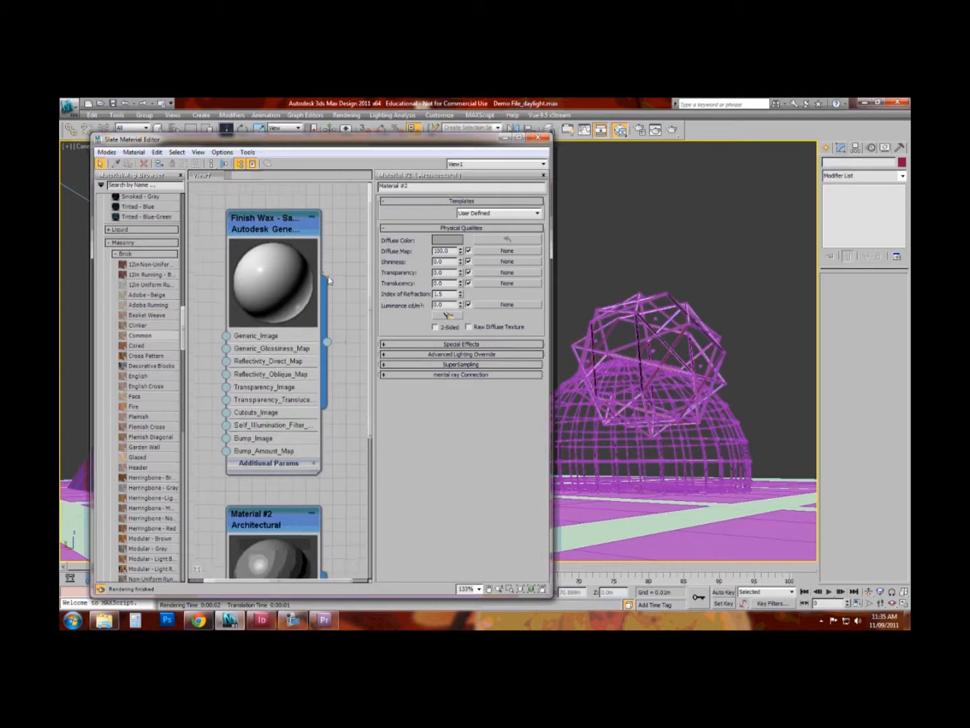
scroll(327, 280, down, 1)
scroll(298, 218, down, 4)
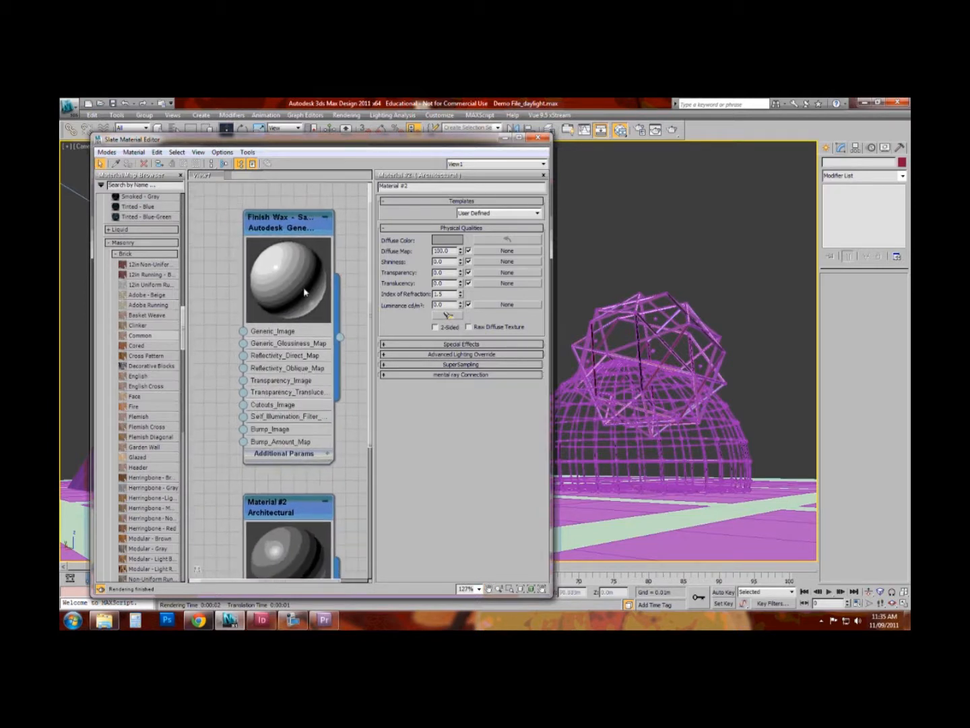
- Minimize the material editor and select the box, planes, sphere, hedra, pyramid and both cylinders by name, leaving out the cameras
click(502, 138)
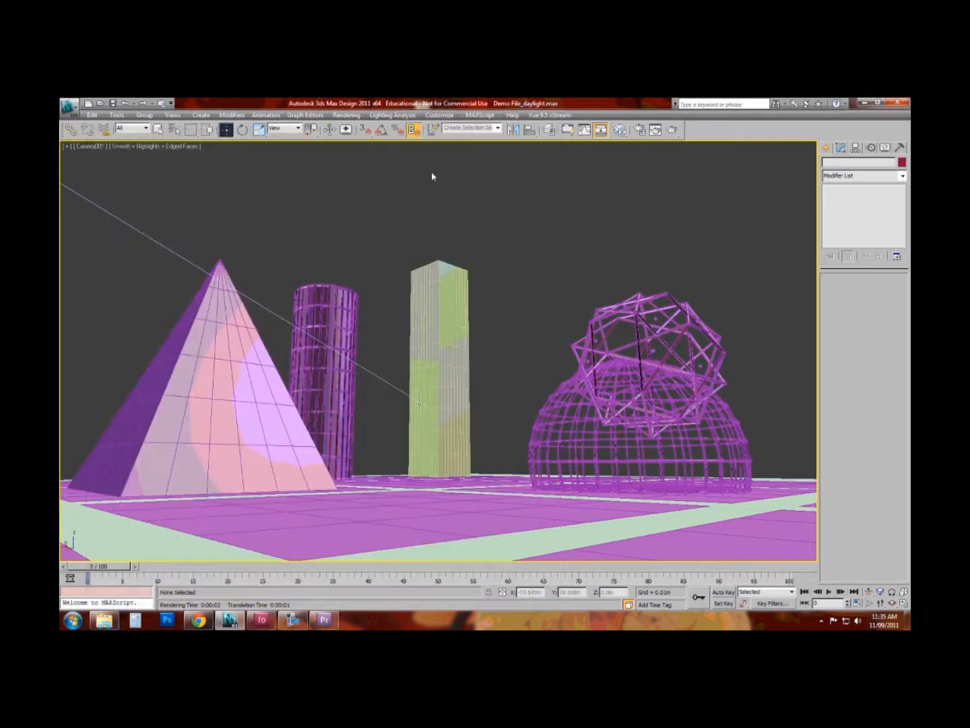
click(172, 130)
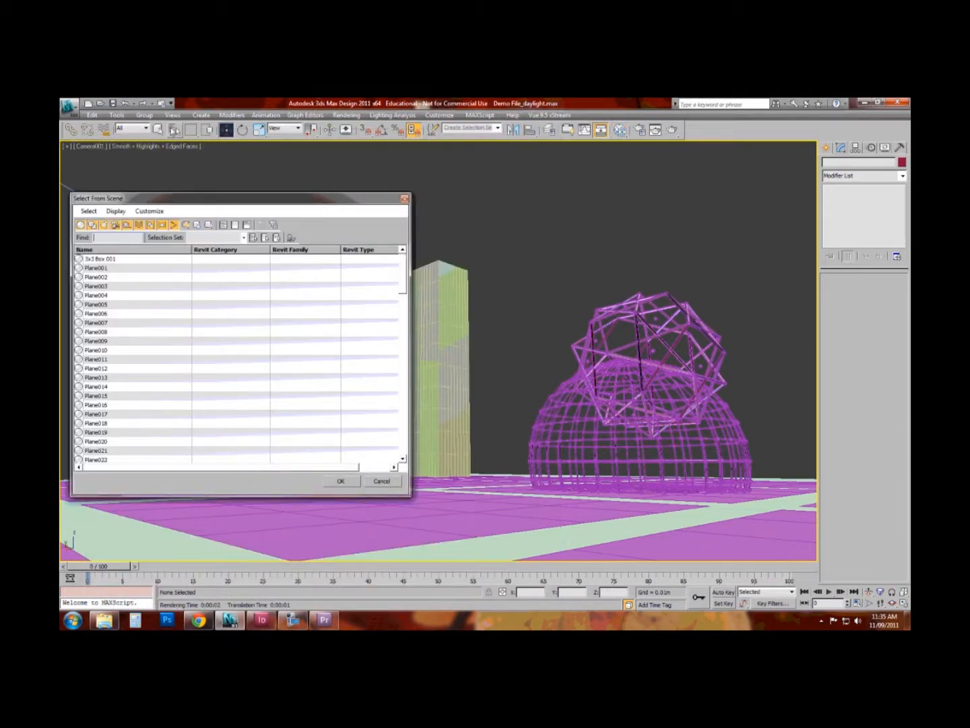
click(404, 198)
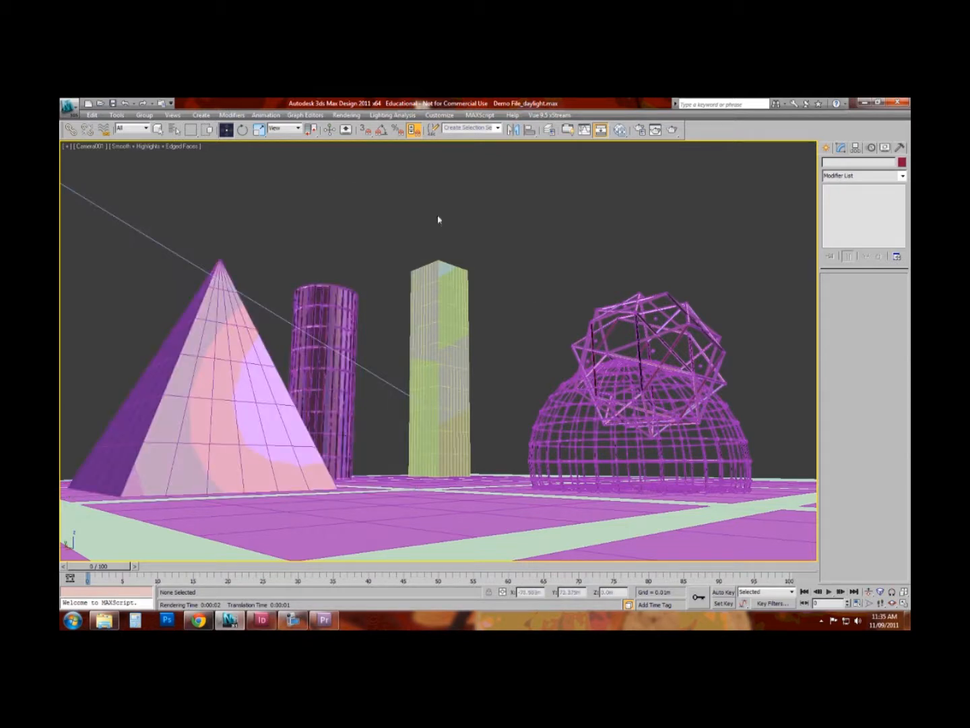
click(174, 131)
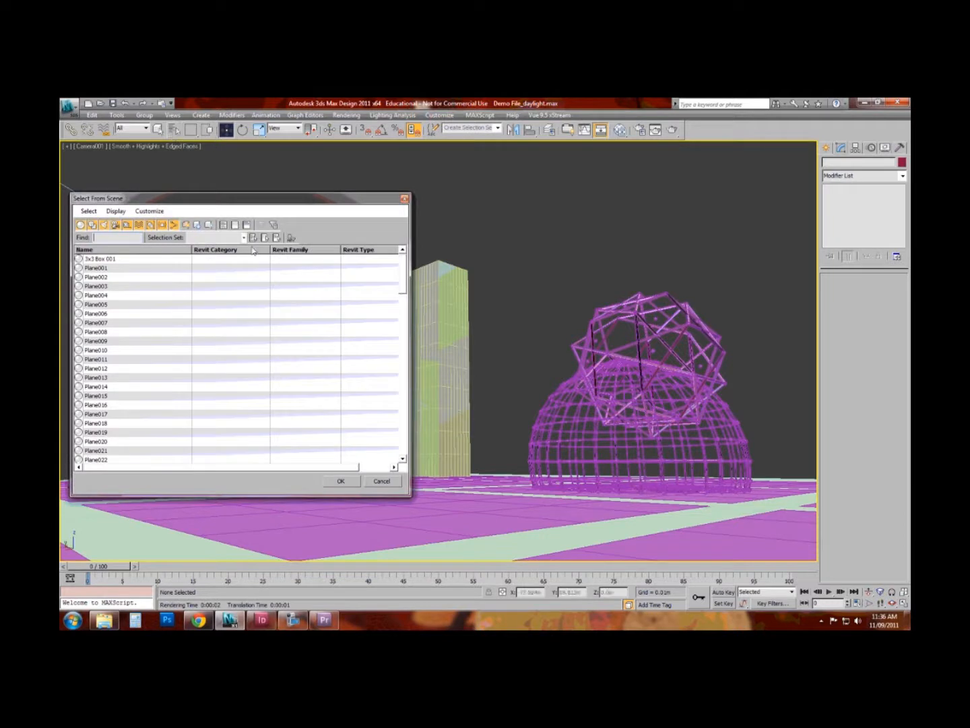
click(136, 259)
drag(404, 278, 404, 460)
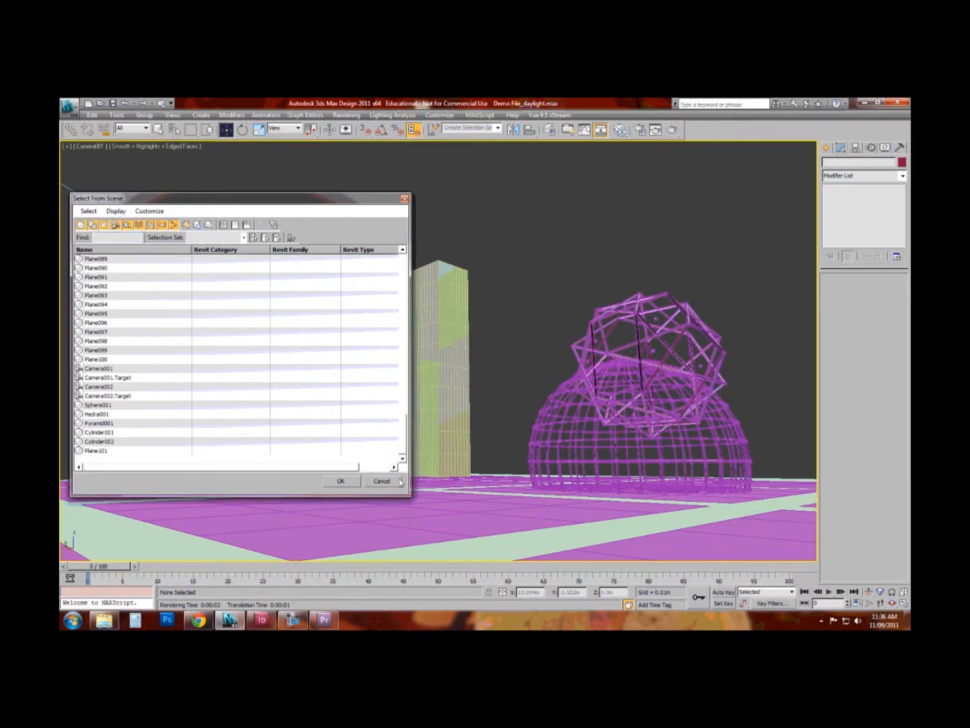
shift+click(106, 362)
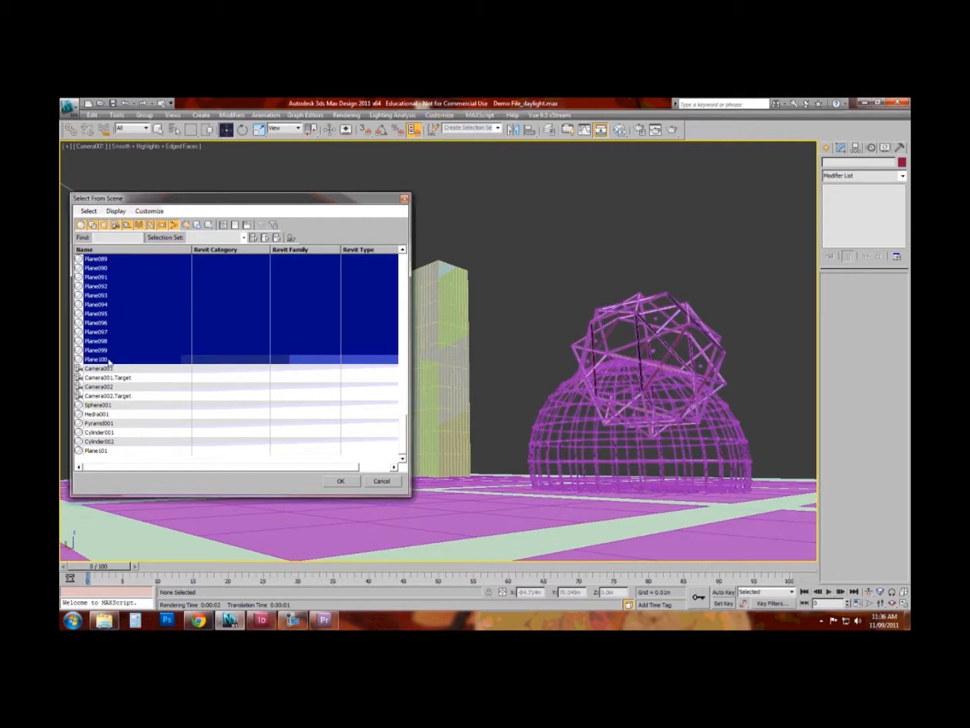
ctrl+click(107, 405)
ctrl+click(106, 413)
ctrl+click(102, 423)
ctrl+click(102, 433)
ctrl+click(100, 442)
click(341, 481)
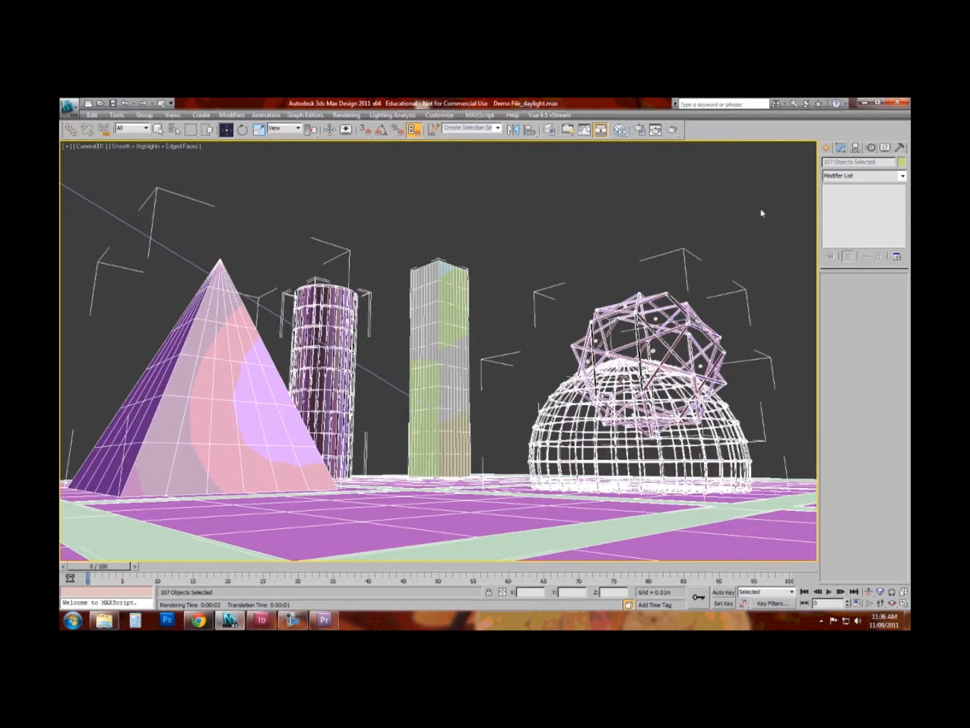
- Assign the Finish Wax - Satin material to the selected scene objects and minimize the material editor again
key(m)
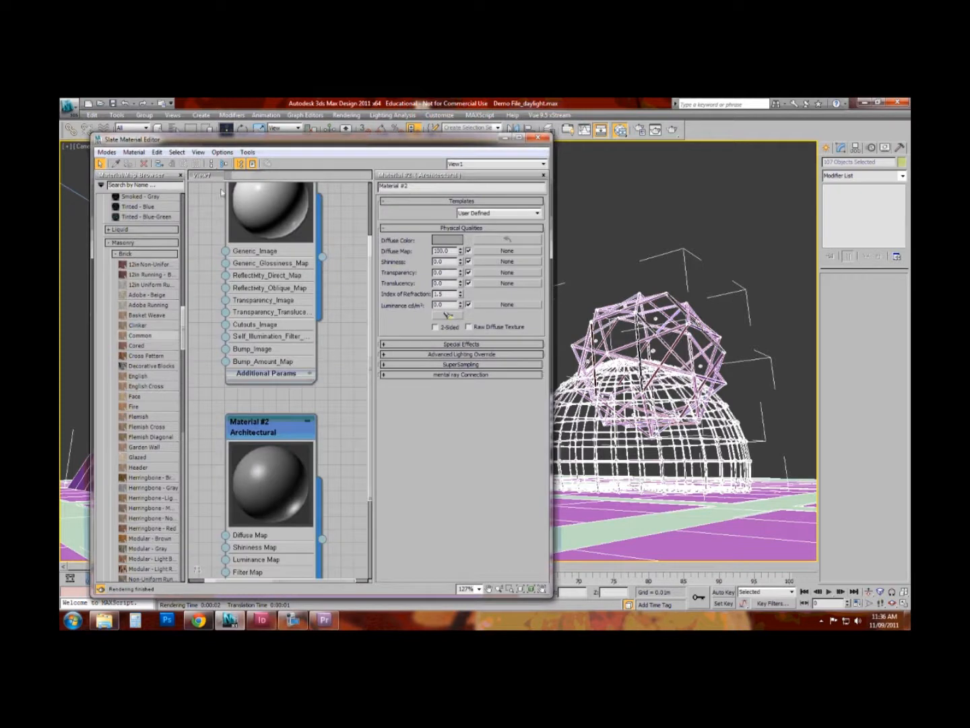
middle_drag(283, 265, 257, 422)
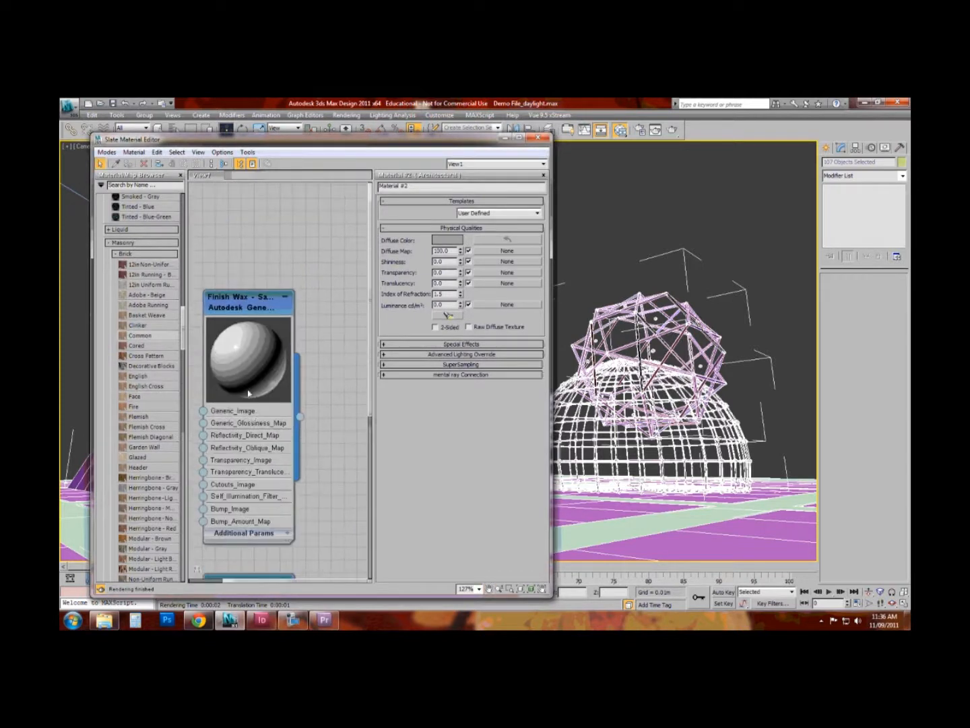
middle_drag(242, 304, 313, 312)
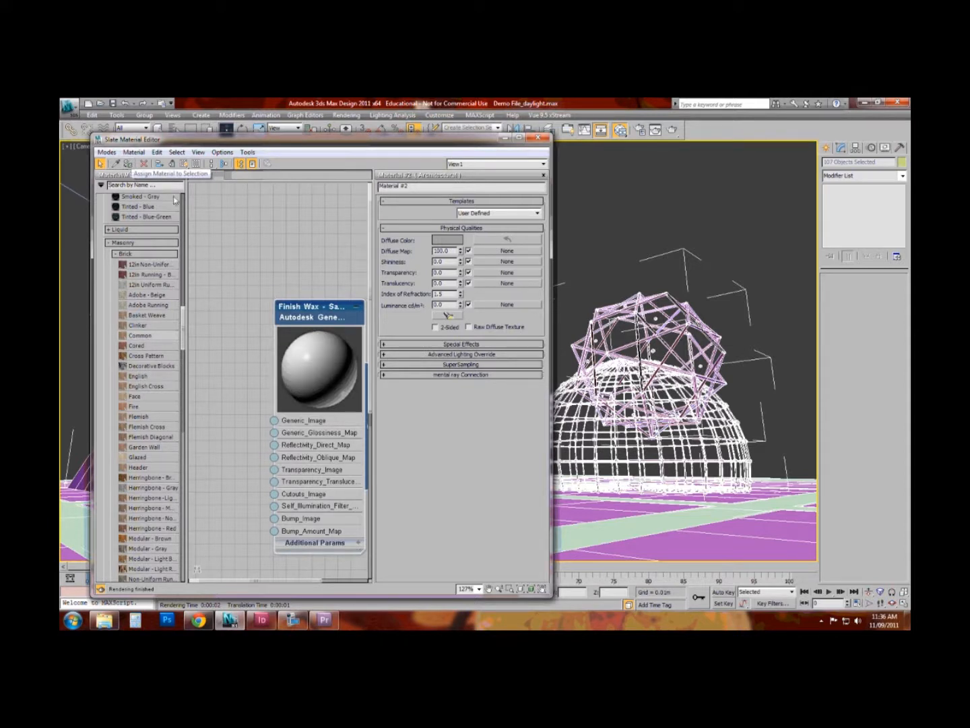
middle_drag(372, 427, 294, 388)
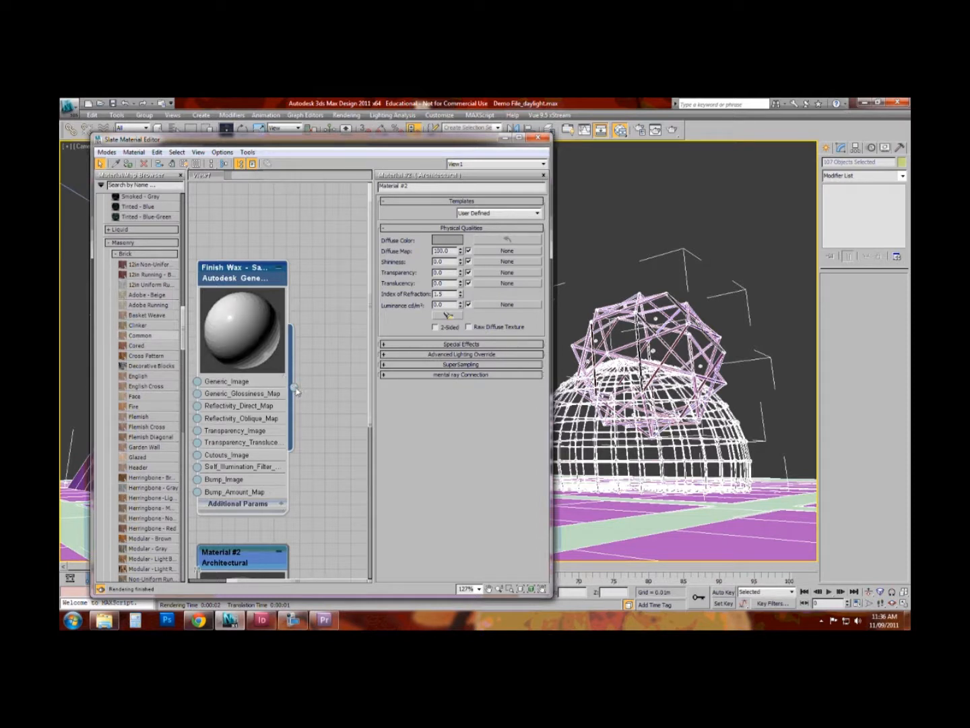
mouse_move(294, 388)
mouse_down()
mouse_move(598, 397)
mouse_move(632, 335)
mouse_move(605, 364)
mouse_move(313, 393)
mouse_up()
click(293, 398)
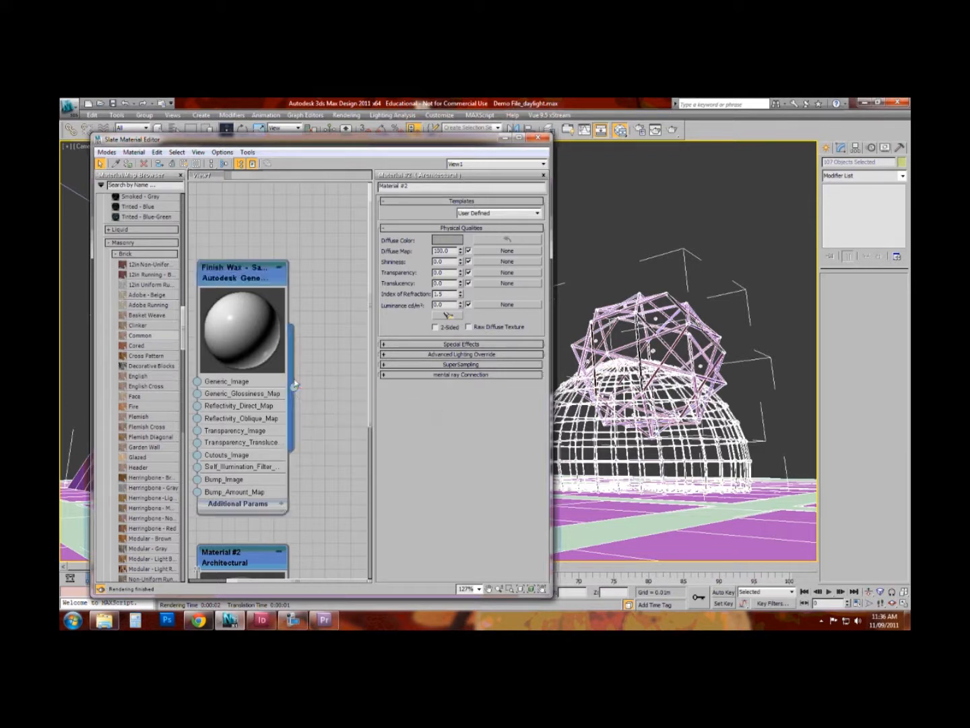
click(228, 278)
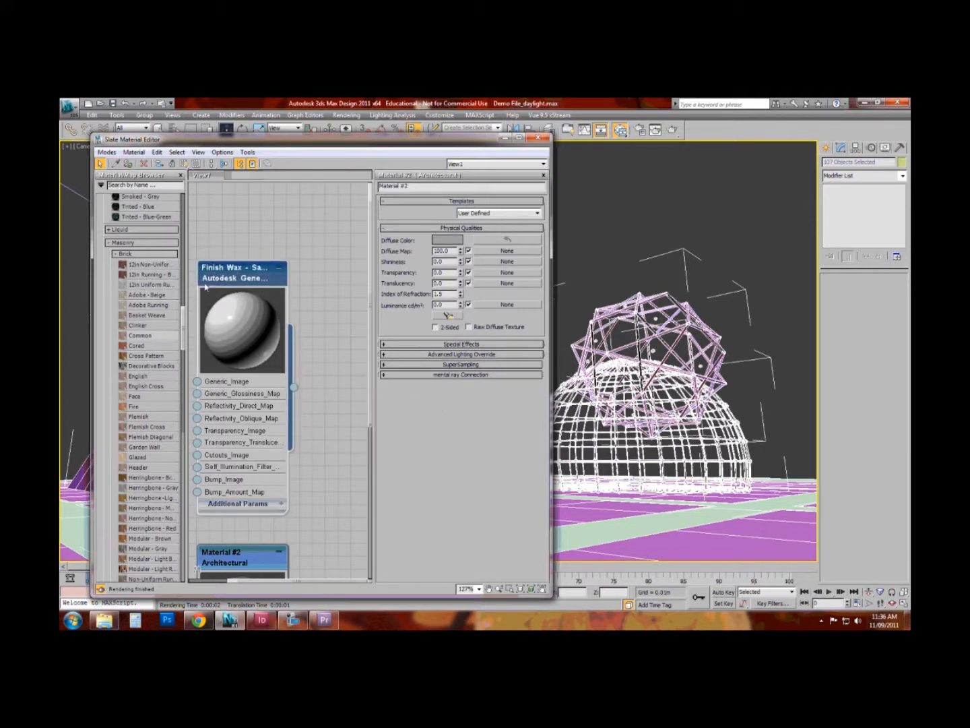
click(127, 166)
click(509, 138)
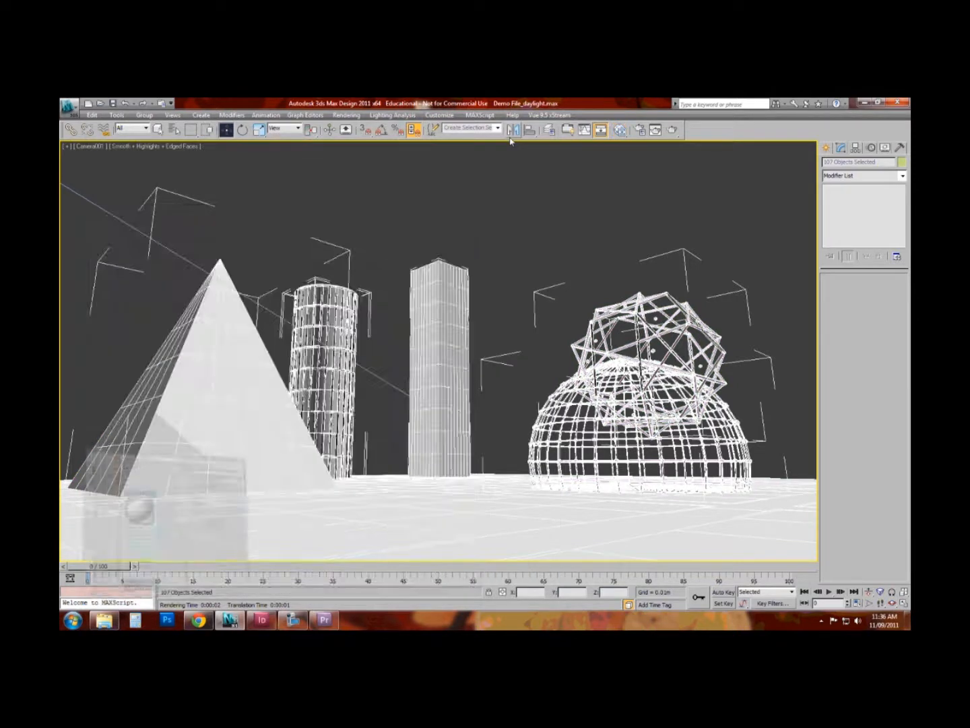
- Deselect everything, turn off edged faces in the Camera001 viewport, and make a test render of the camera view
click(456, 206)
click(175, 148)
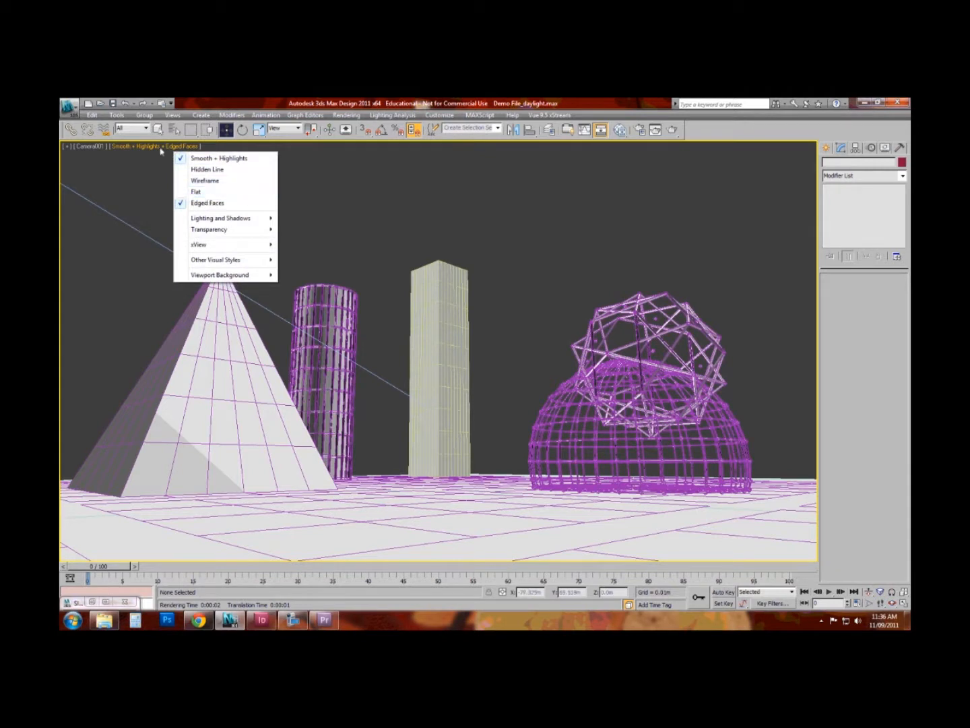
click(209, 203)
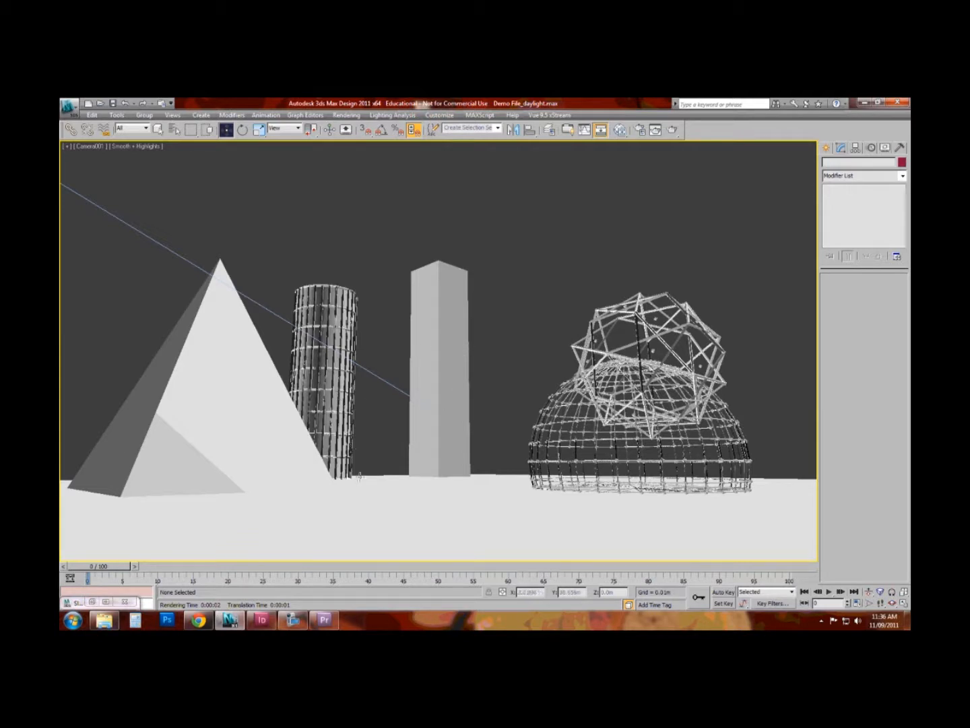
click(674, 132)
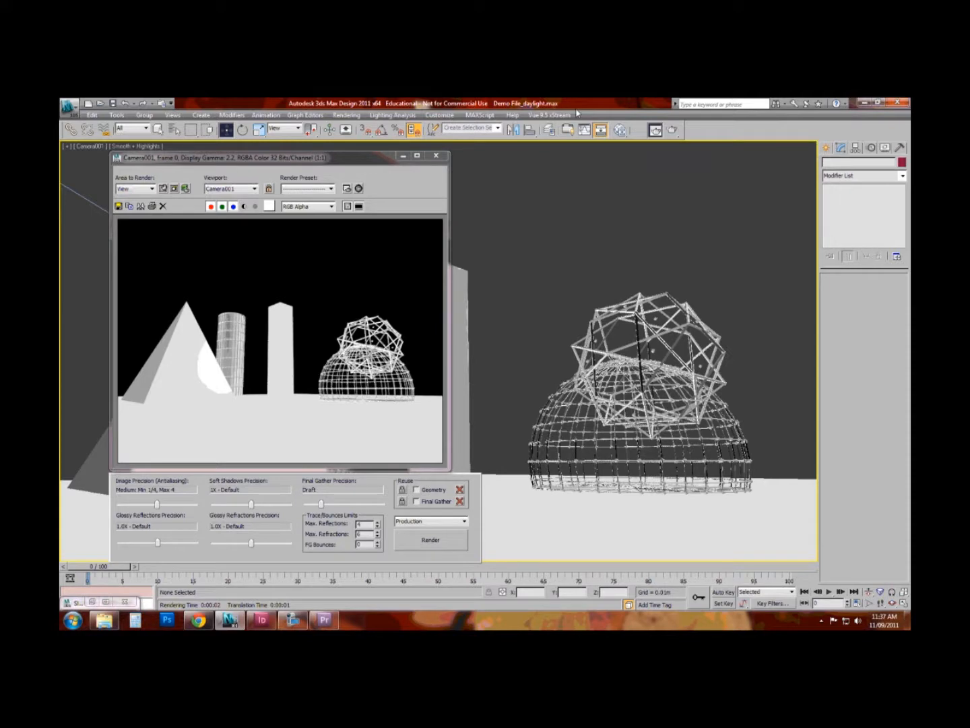
click(436, 157)
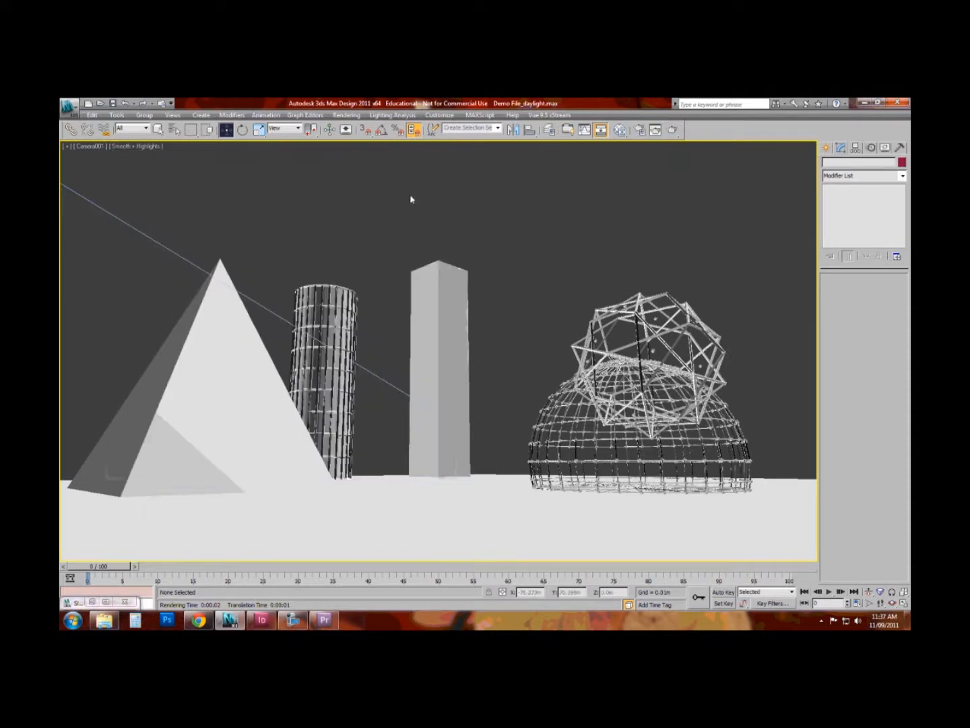
- Delete the Architectural material node, select the Finish Wax - Satin node, and bring the library's Finish category into view
key(m)
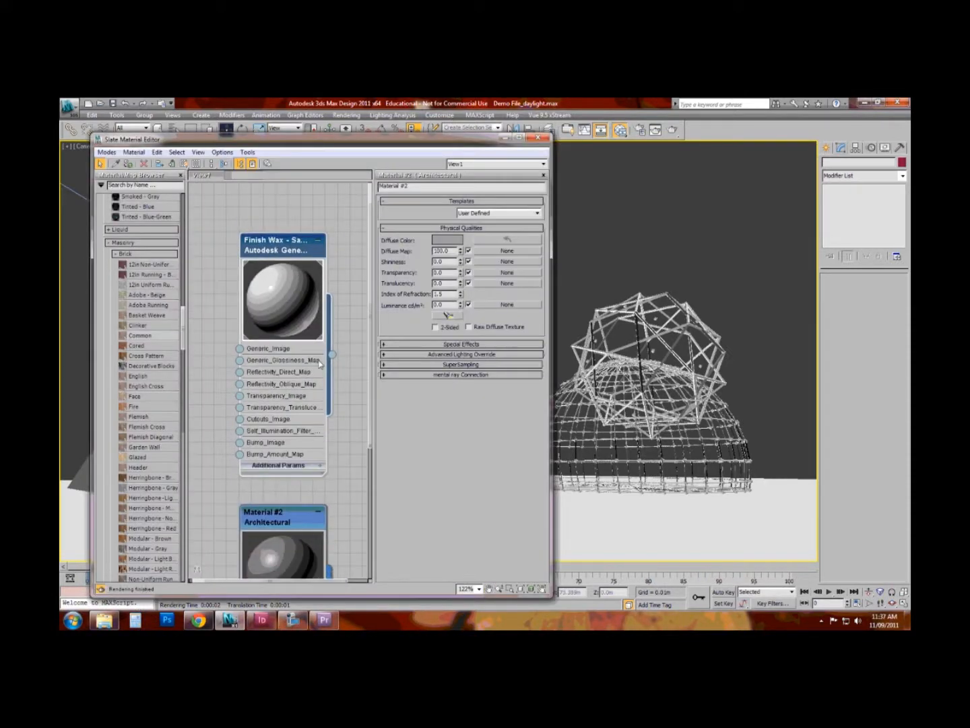
scroll(282, 539, down, 1)
middle_drag(272, 468, 275, 426)
click(282, 329)
key(Delete)
click(265, 236)
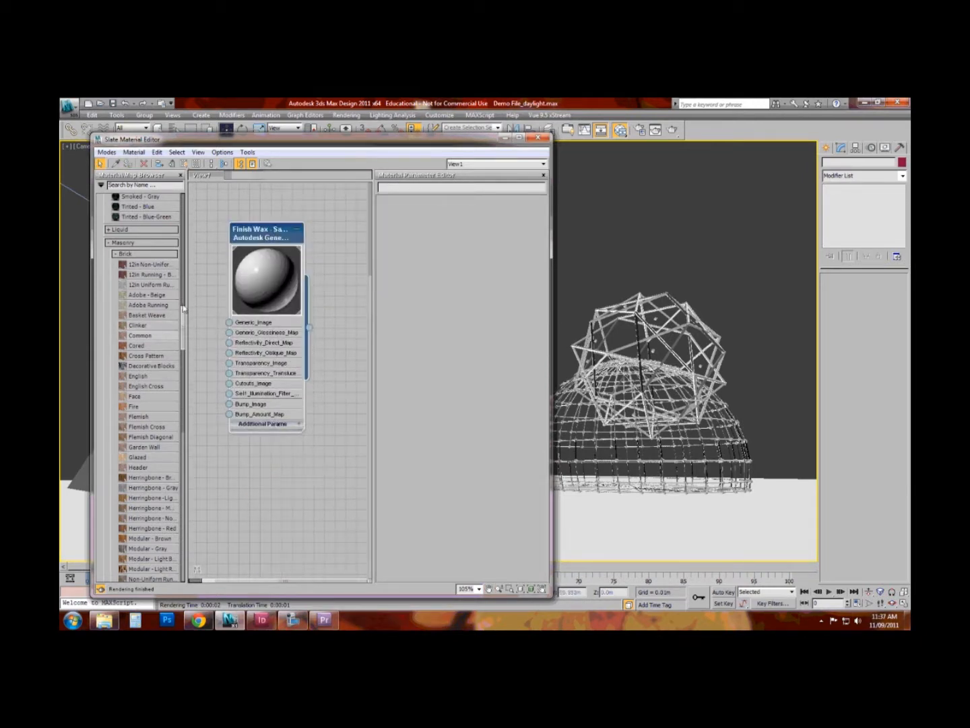
drag(185, 306, 183, 273)
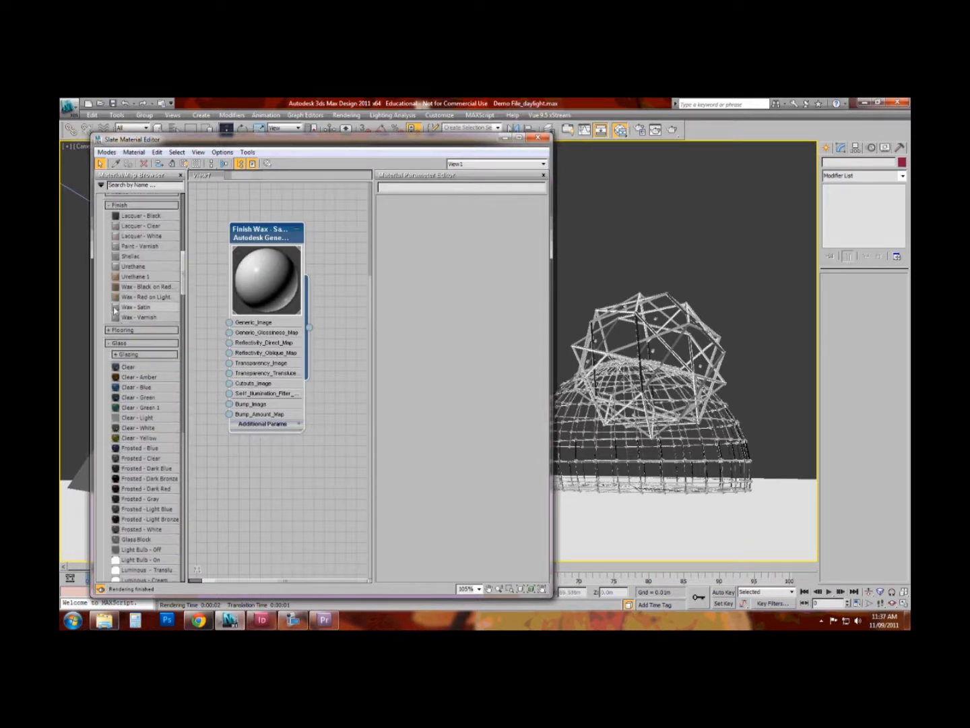
- Add a second Finish Wax - Satin material to the node view below the existing one and enlarge its preview
drag(114, 308, 275, 454)
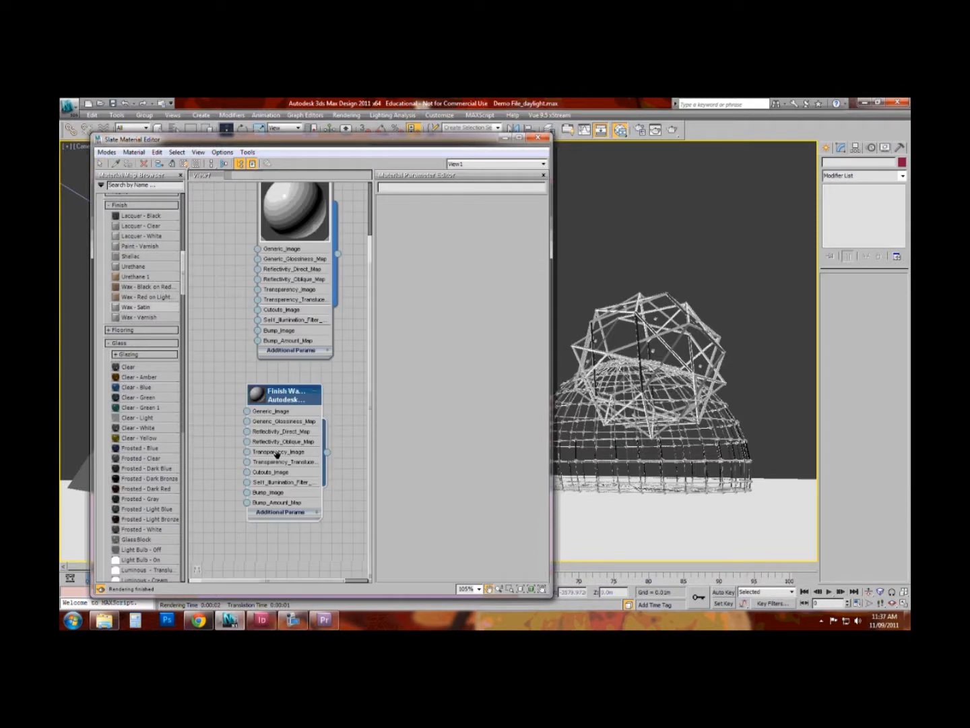
middle_drag(276, 454, 286, 418)
double_click(267, 359)
middle_drag(294, 362, 265, 355)
scroll(263, 397, up, 1)
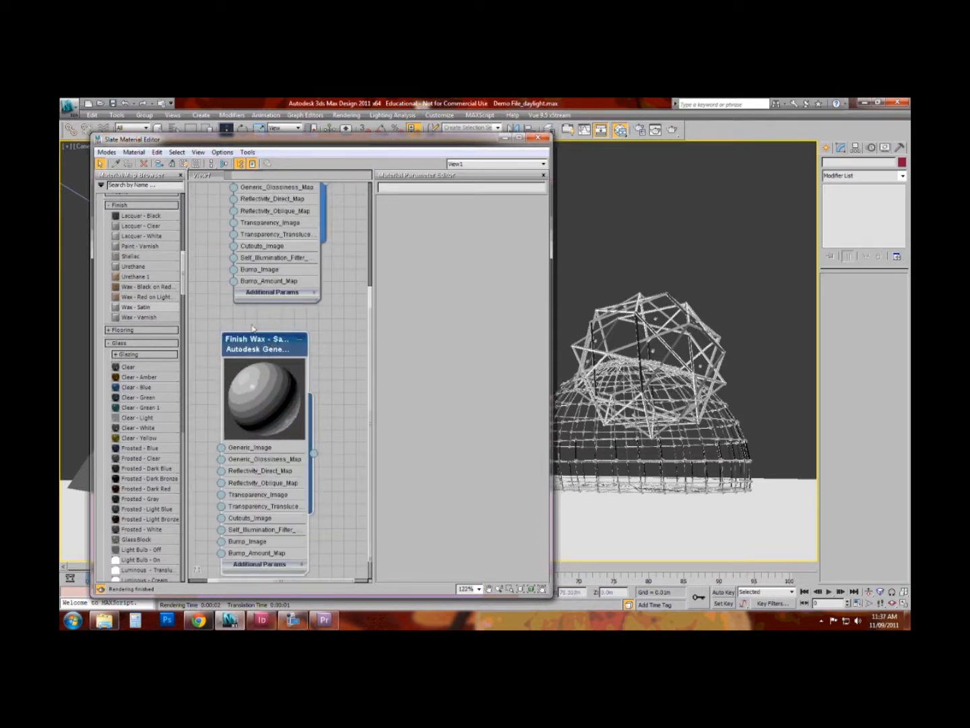
- Set the second Wax - Satin material's generic color to bright red and its direct reflectivity to about 11.5
double_click(249, 350)
click(464, 213)
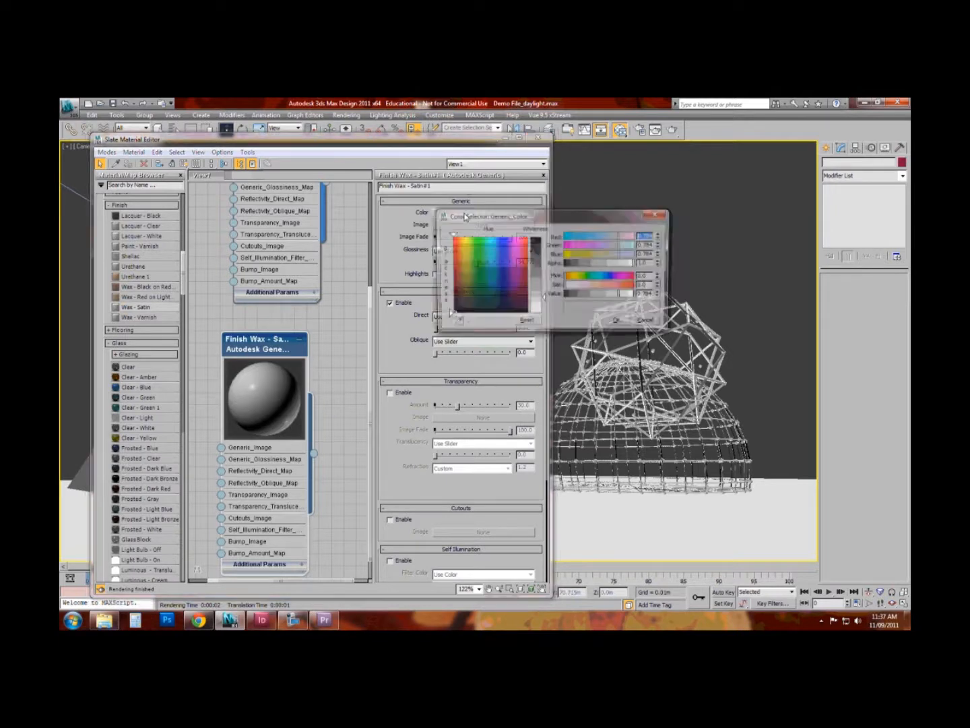
drag(479, 266, 450, 248)
drag(543, 298, 545, 243)
middle_drag(301, 433, 297, 403)
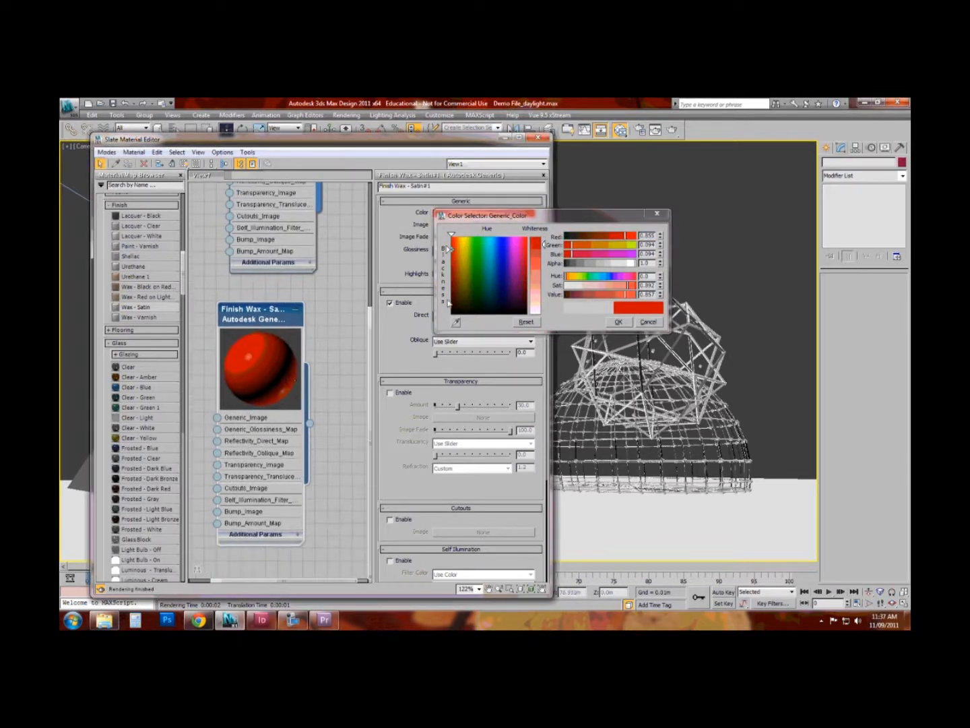
click(620, 318)
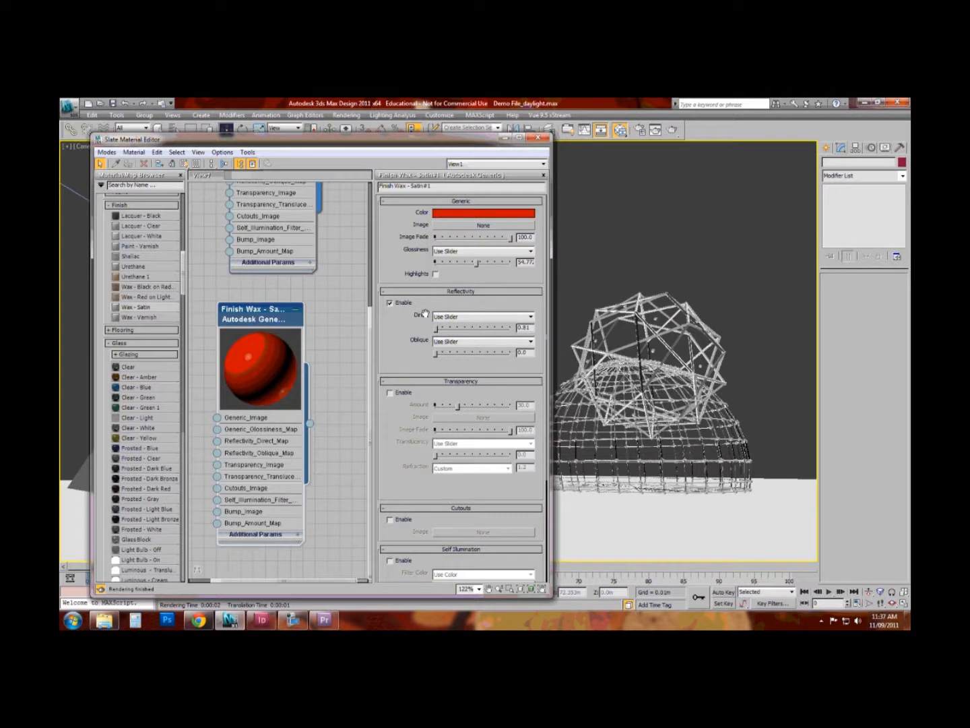
mouse_move(436, 328)
mouse_down()
mouse_move(461, 328)
mouse_move(447, 330)
mouse_up()
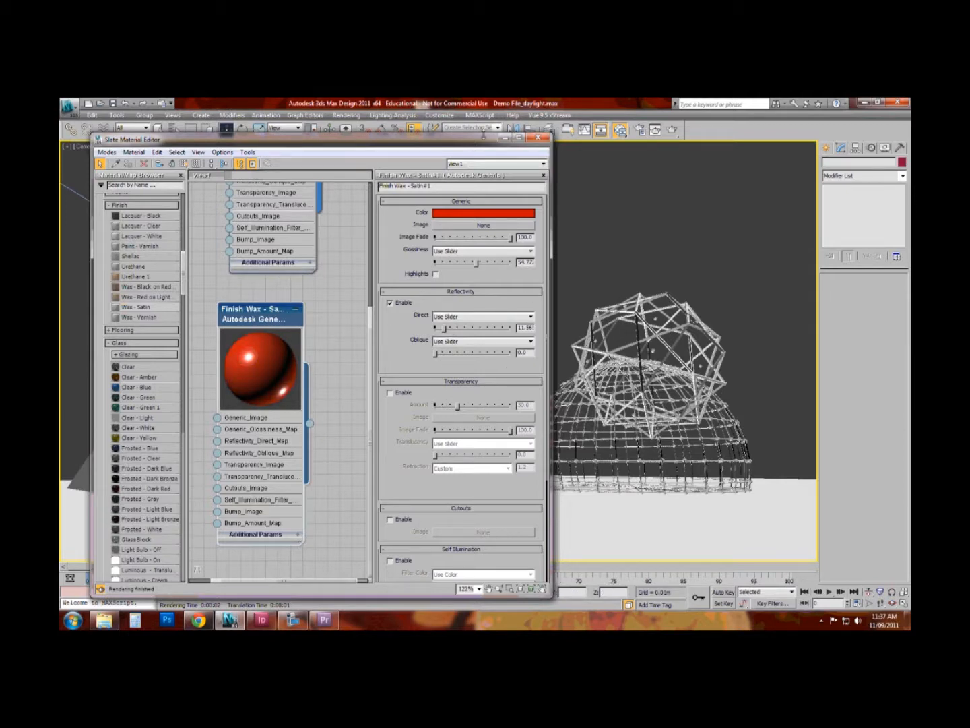
- Move the material editor aside, select the inner cylinder Cylinder001, and assign the red Wax - Satin material to it
drag(484, 137, 902, 174)
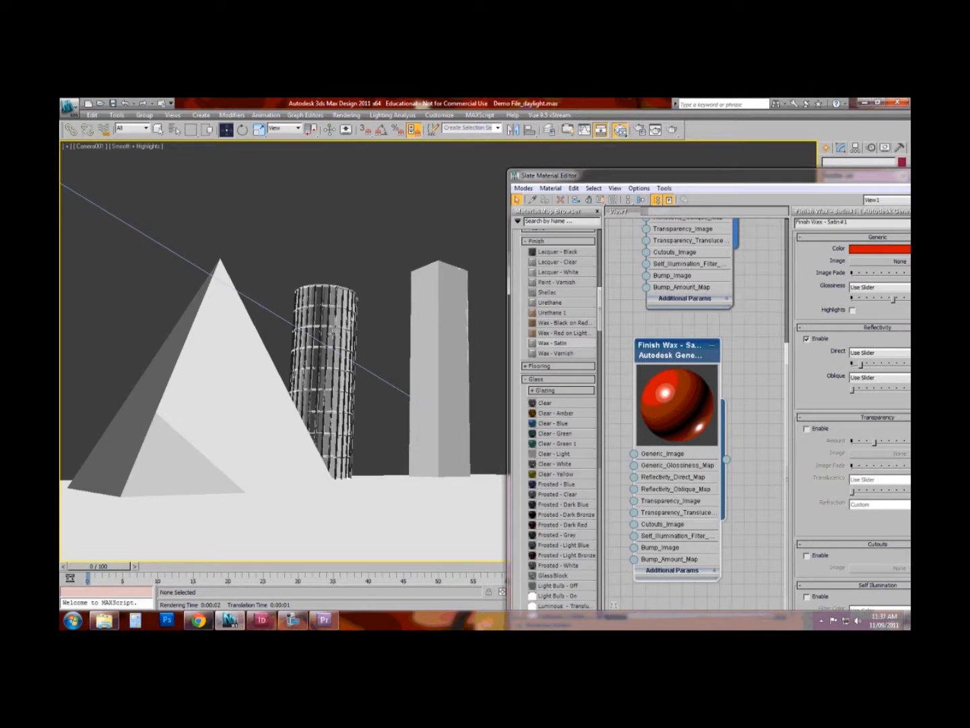
click(331, 332)
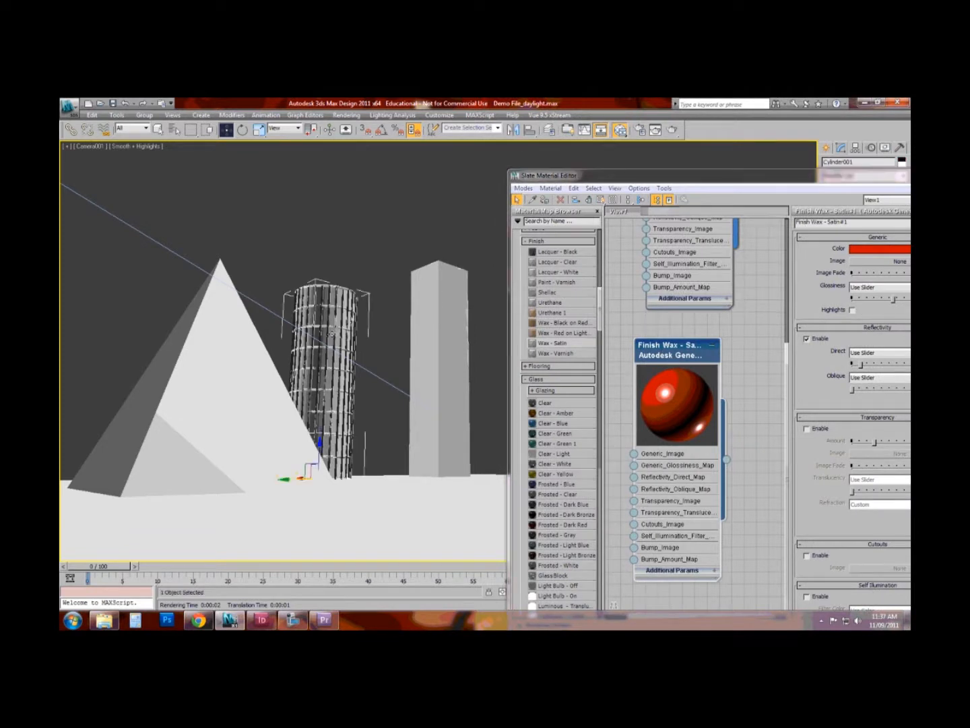
click(545, 200)
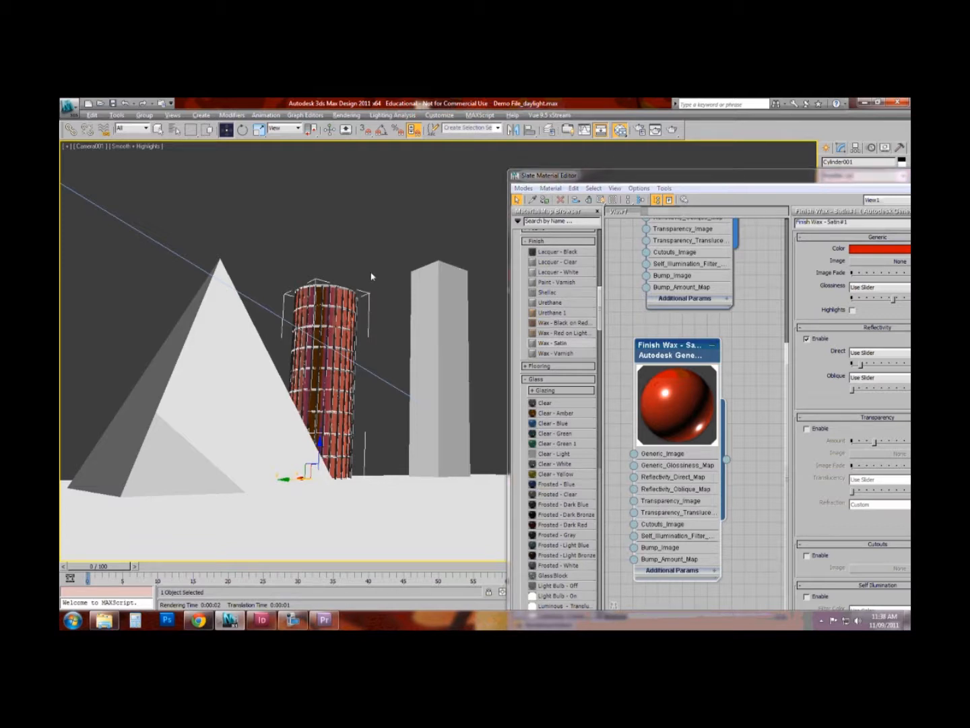
- Inspect the solid inner cylinder and the lattice cylinder separately in isolation mode, exiting isolation after each
key(alt+q)
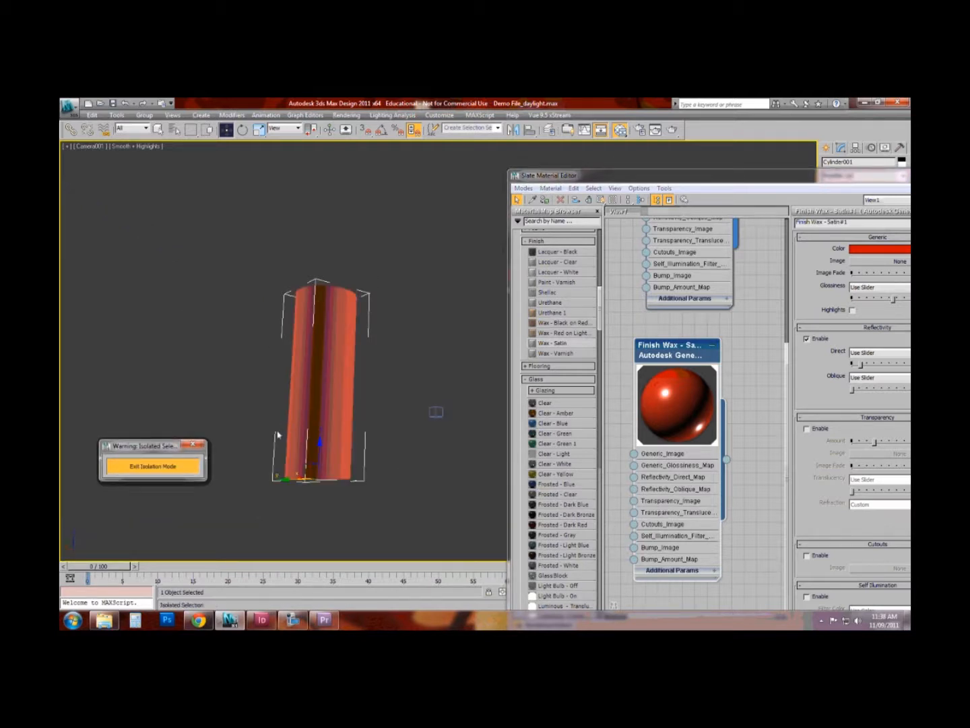
click(181, 468)
click(346, 251)
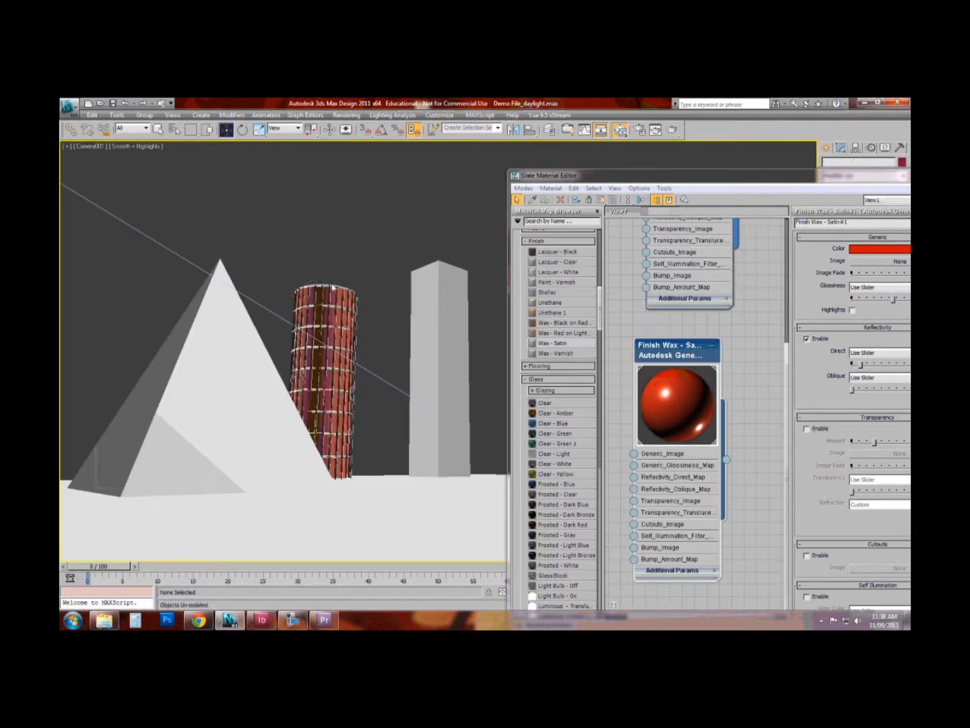
click(330, 288)
key(alt+q)
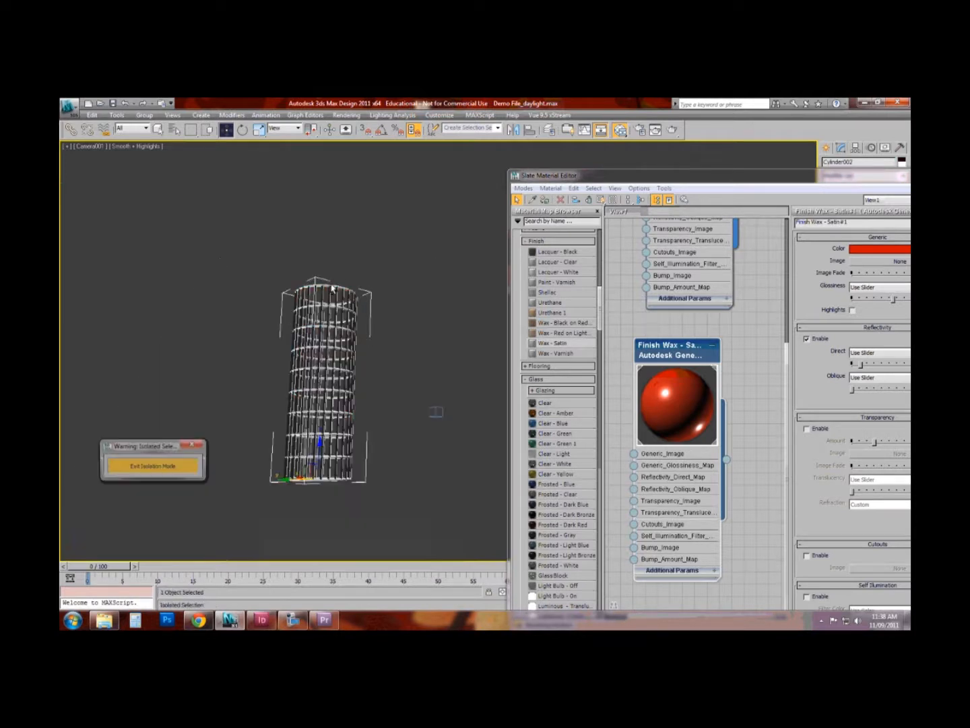
click(155, 463)
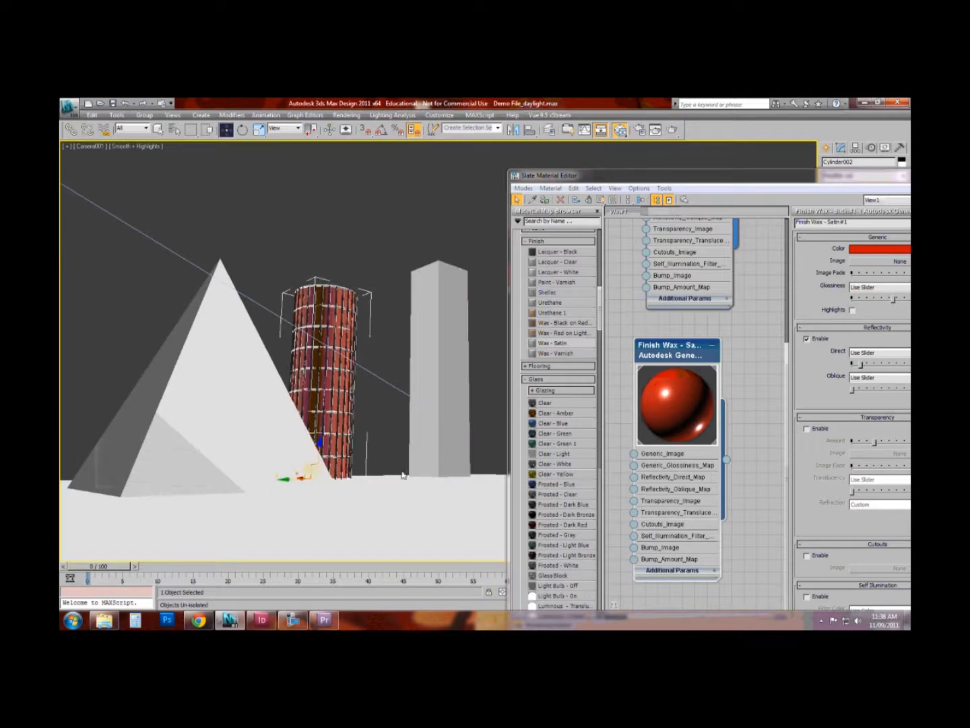
- Move the material editor back, add a Finish Wax - Varnish material below the red node, and enlarge its preview
middle_drag(712, 346, 634, 340)
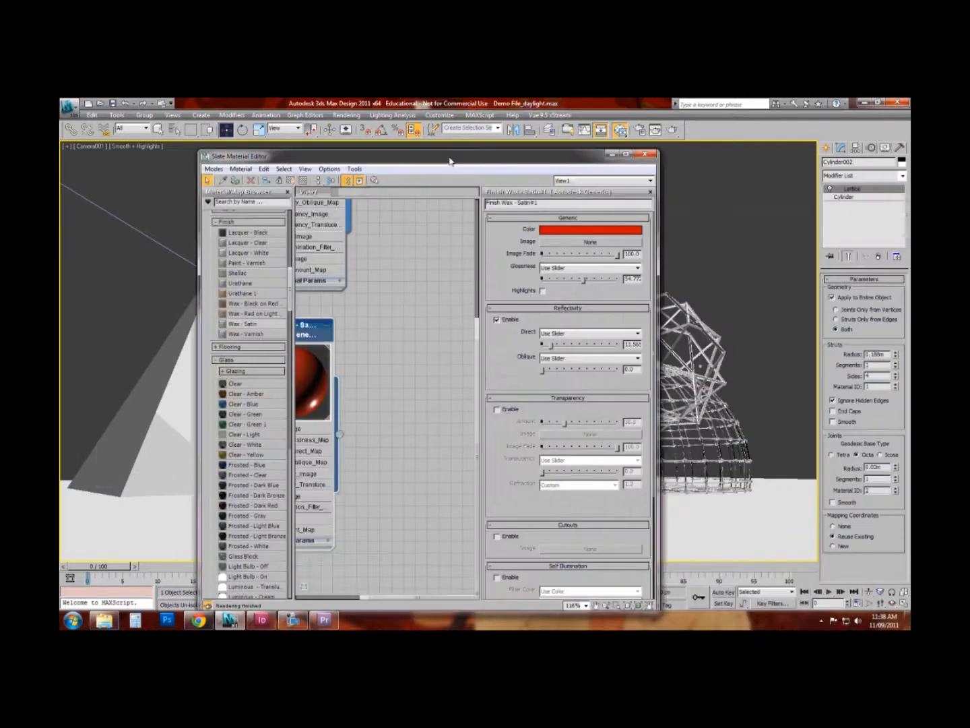
drag(593, 157, 495, 153)
middle_drag(221, 391, 327, 271)
scroll(232, 423, down, 1)
drag(125, 321, 302, 497)
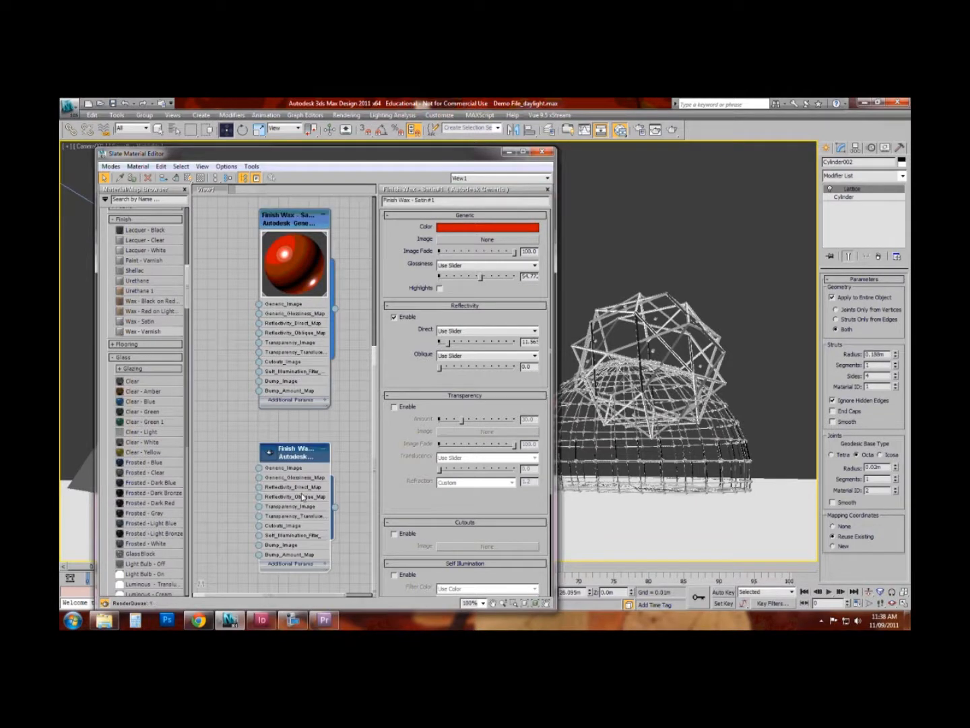
middle_drag(302, 497, 298, 472)
double_click(263, 428)
scroll(263, 434, up, 1)
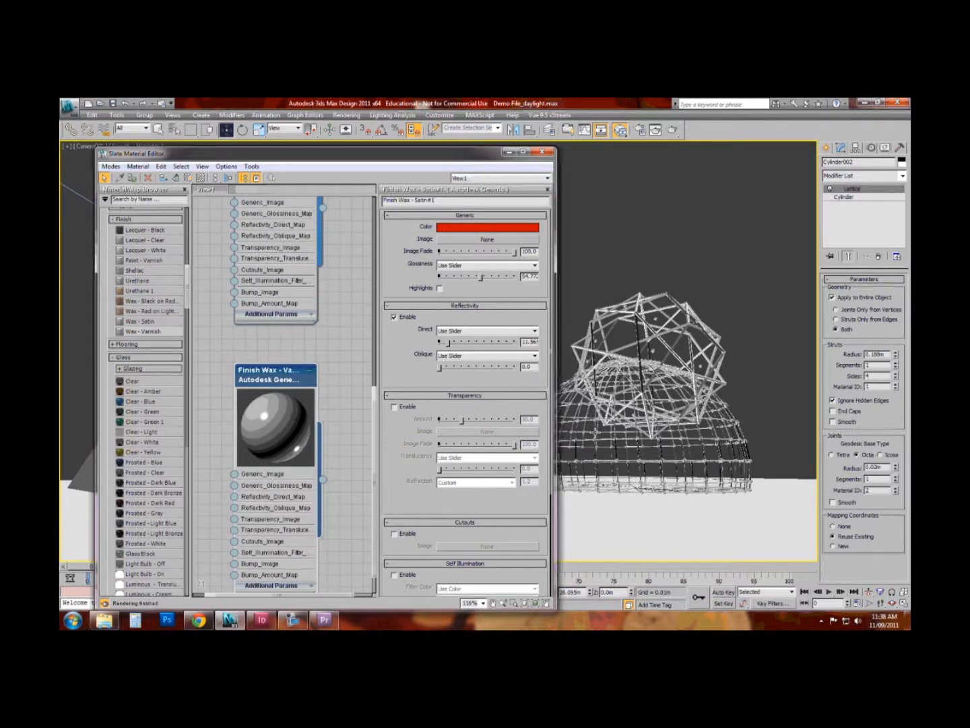
- Select the lattice sphere and set the radius of its lattice struts to 0.073 m
click(595, 438)
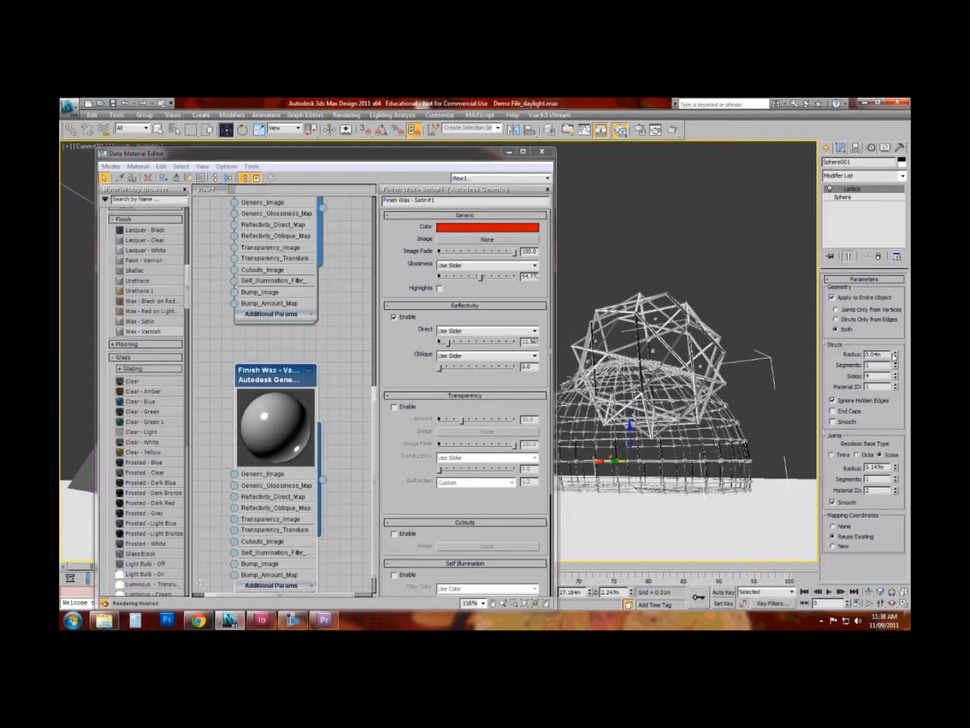
drag(895, 354, 893, 320)
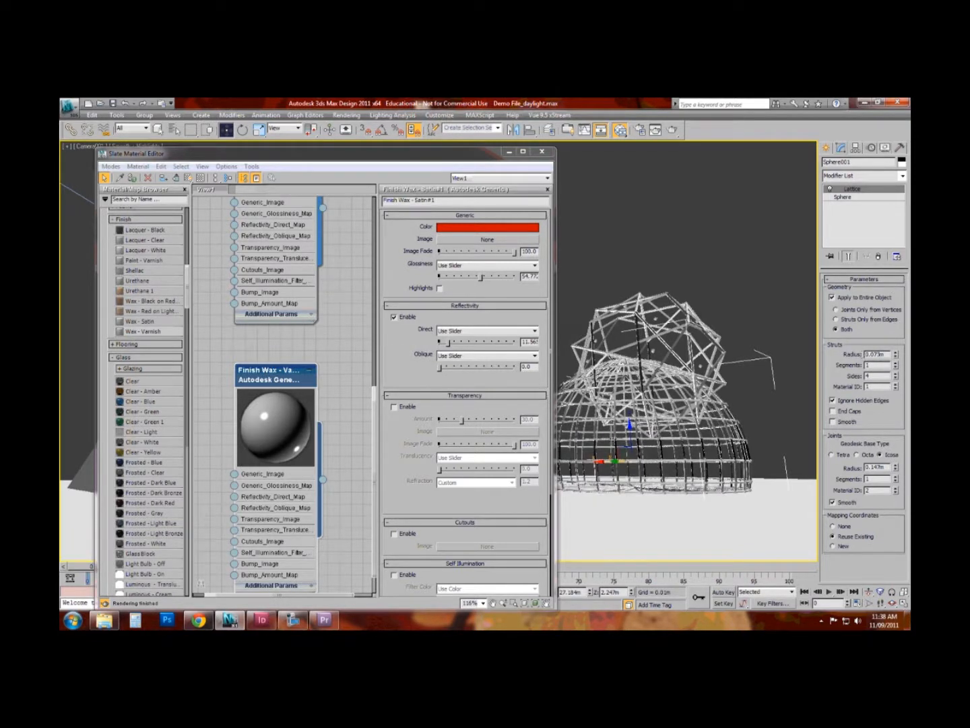
- Open the Wax - Varnish material's parameters and set its generic color to a saturated cyan blue
middle_drag(295, 367, 303, 346)
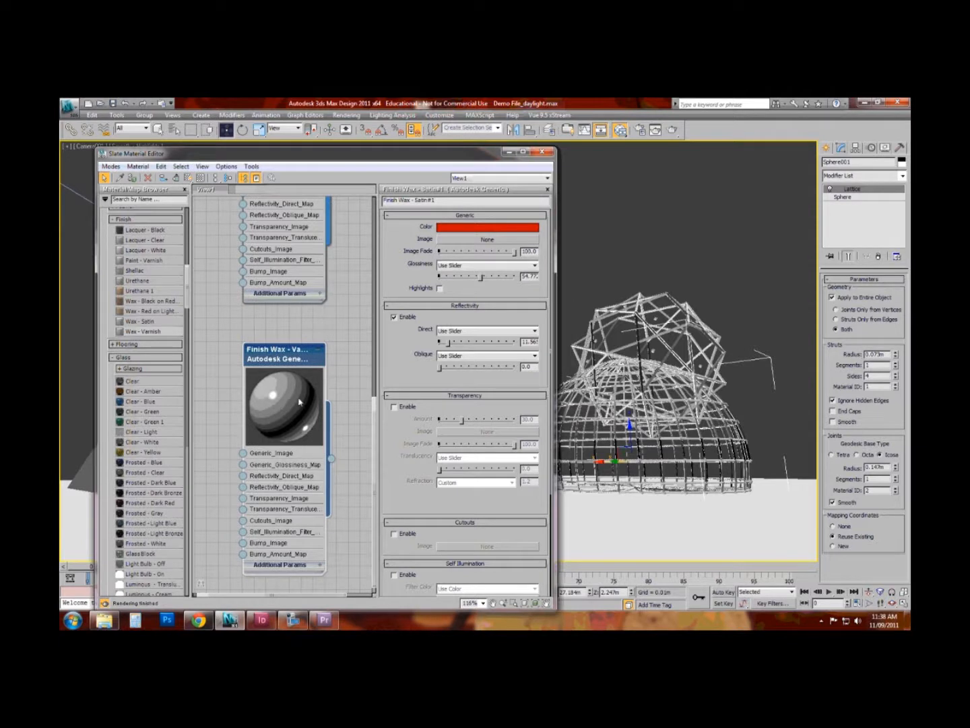
double_click(300, 402)
double_click(296, 361)
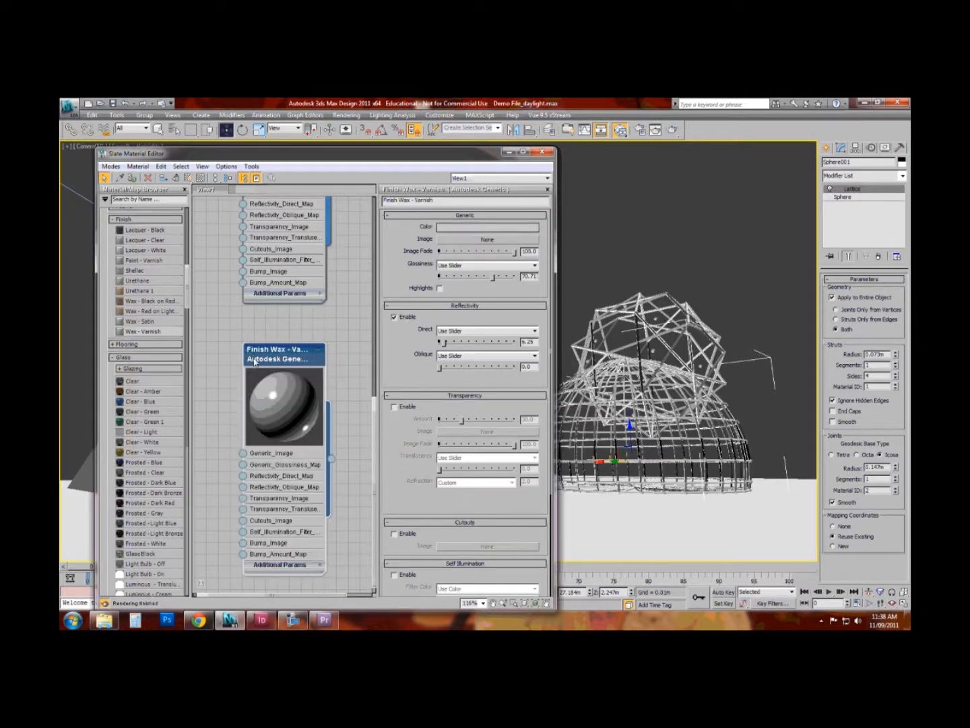
click(482, 229)
mouse_move(490, 256)
mouse_down()
mouse_move(505, 264)
mouse_move(494, 260)
mouse_up()
drag(536, 297, 537, 260)
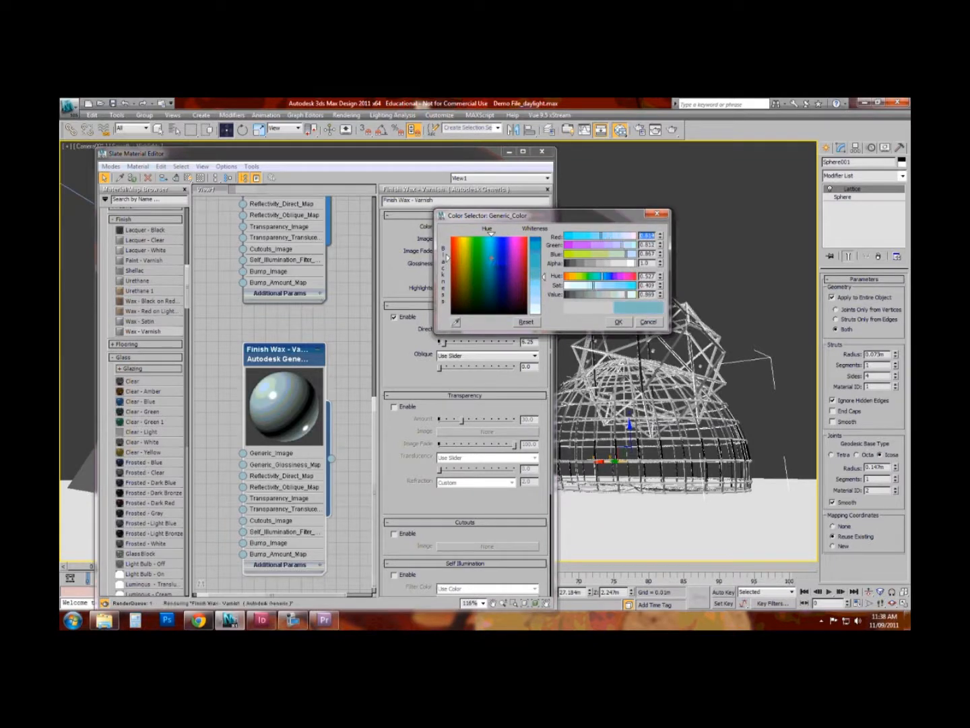
click(618, 322)
mouse_move(285, 358)
mouse_down()
mouse_move(300, 351)
mouse_move(285, 347)
mouse_up()
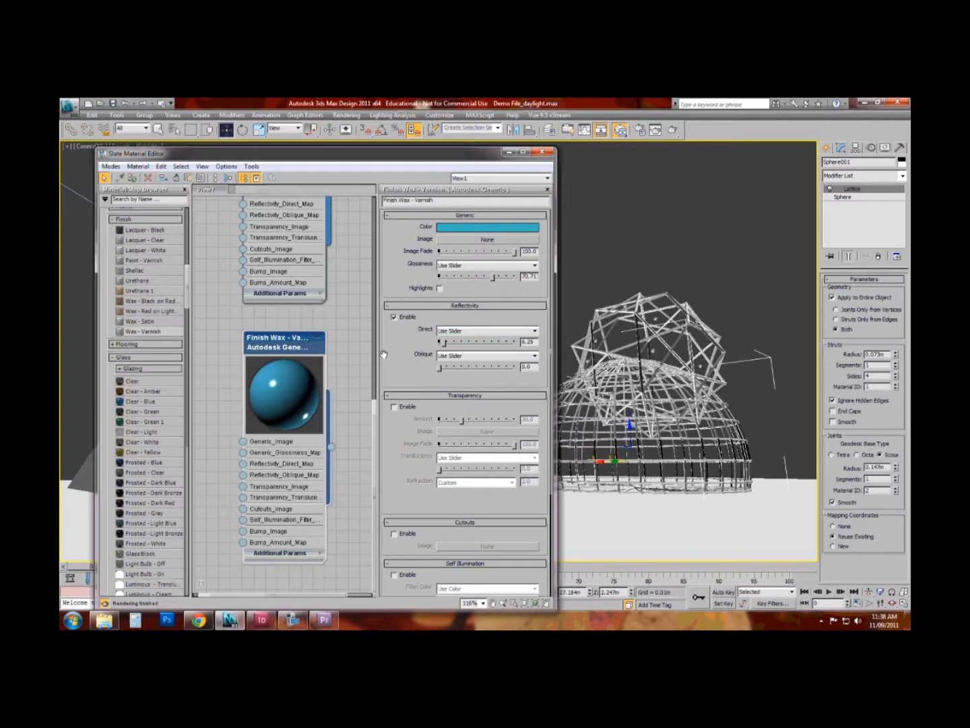
click(300, 620)
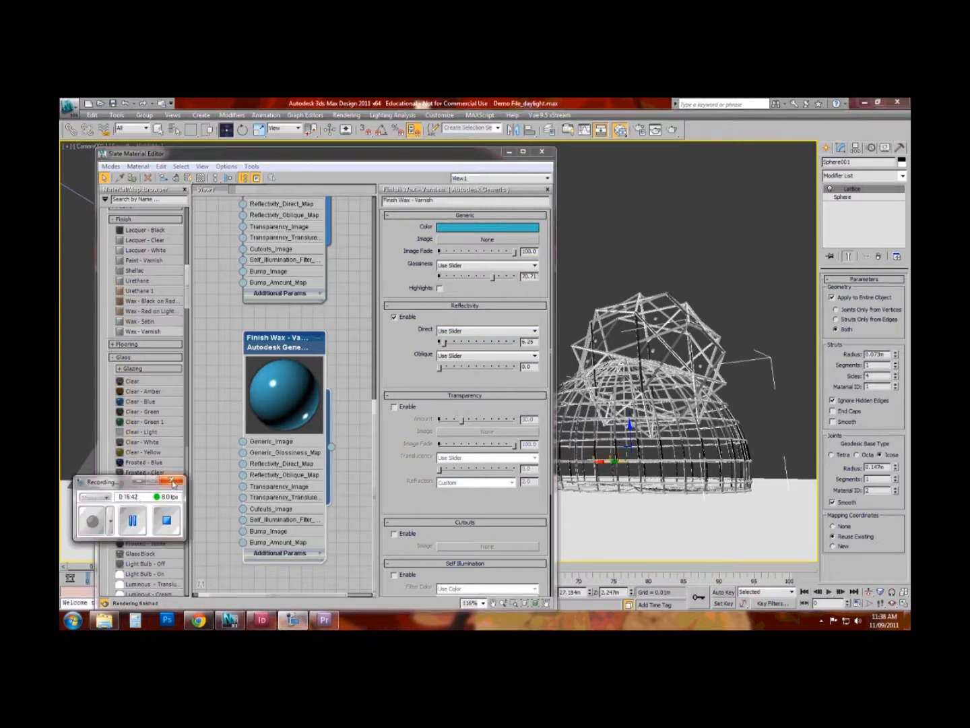
click(167, 478)
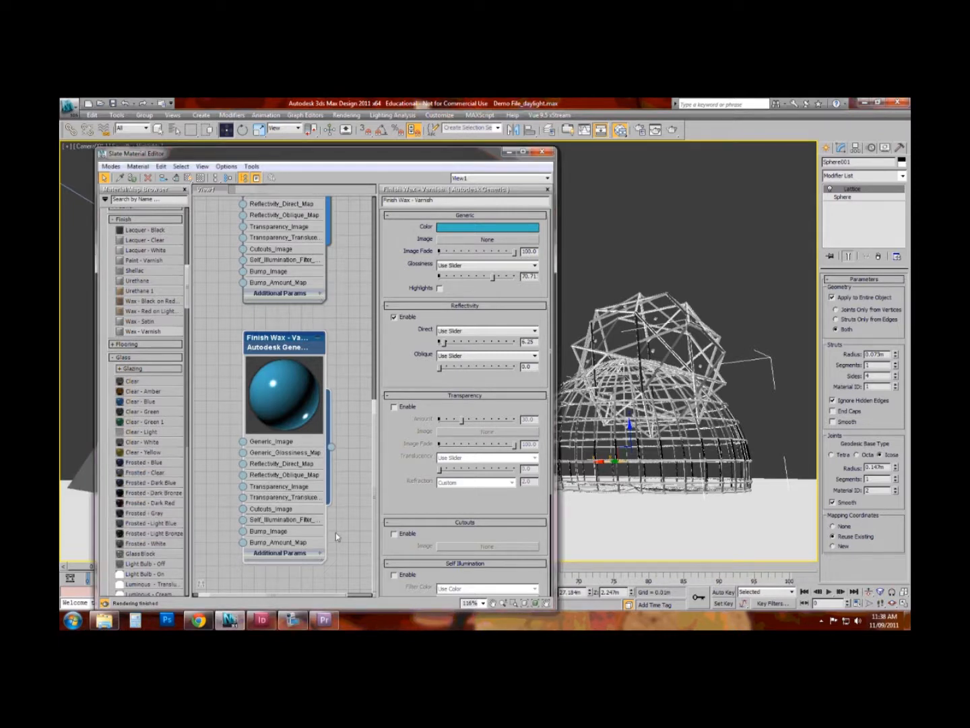
- Assign the blue Wax - Varnish material to the selected lattice sphere
drag(269, 348, 282, 361)
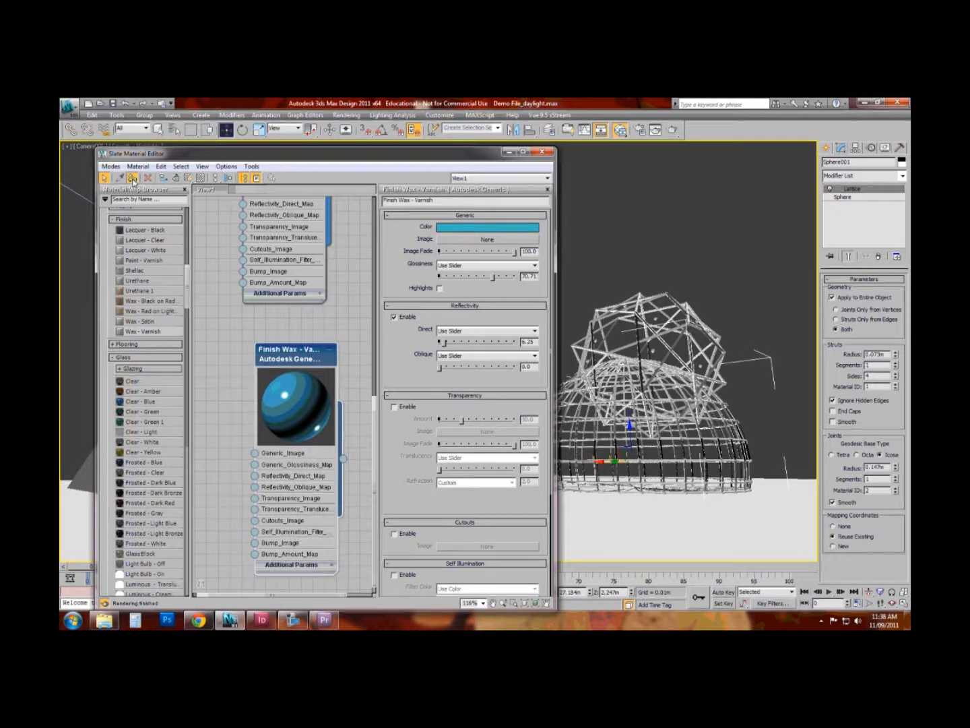
click(132, 178)
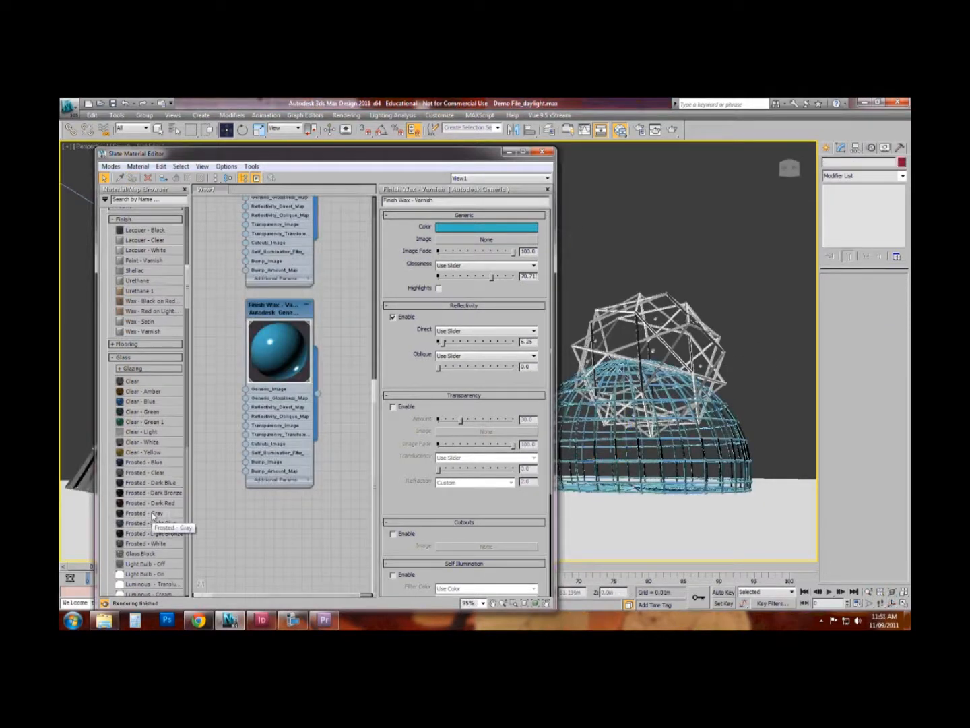